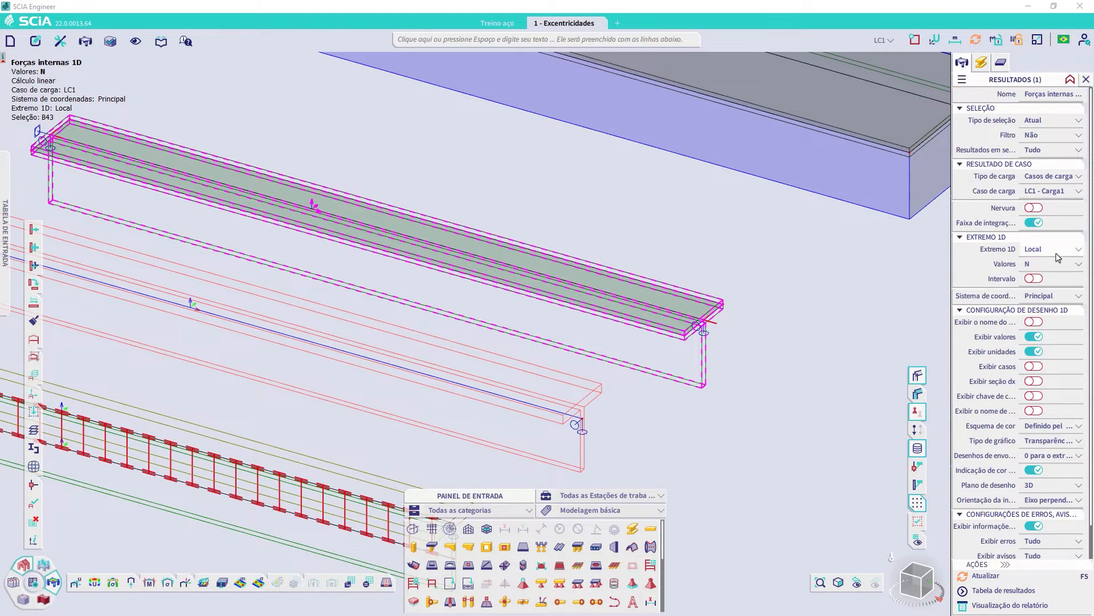
# Refresh the 1D internal force N diagram for the selected slab rib B44 and its slab
pyautogui.click(1000, 576)
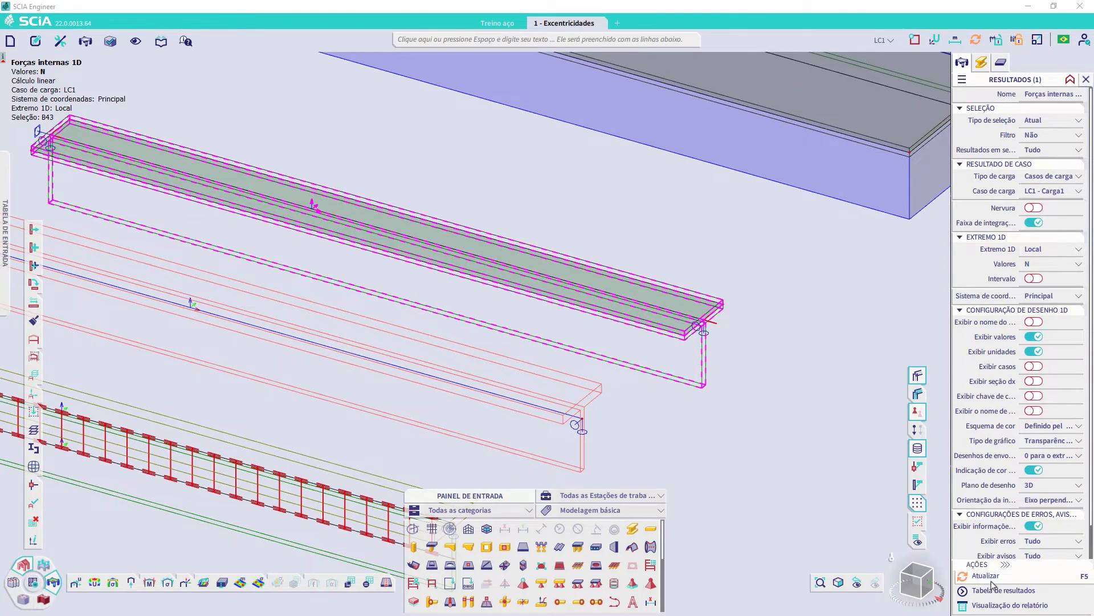
pyautogui.moveTo(496, 259); pyautogui.dragTo(565, 299, button='middle')
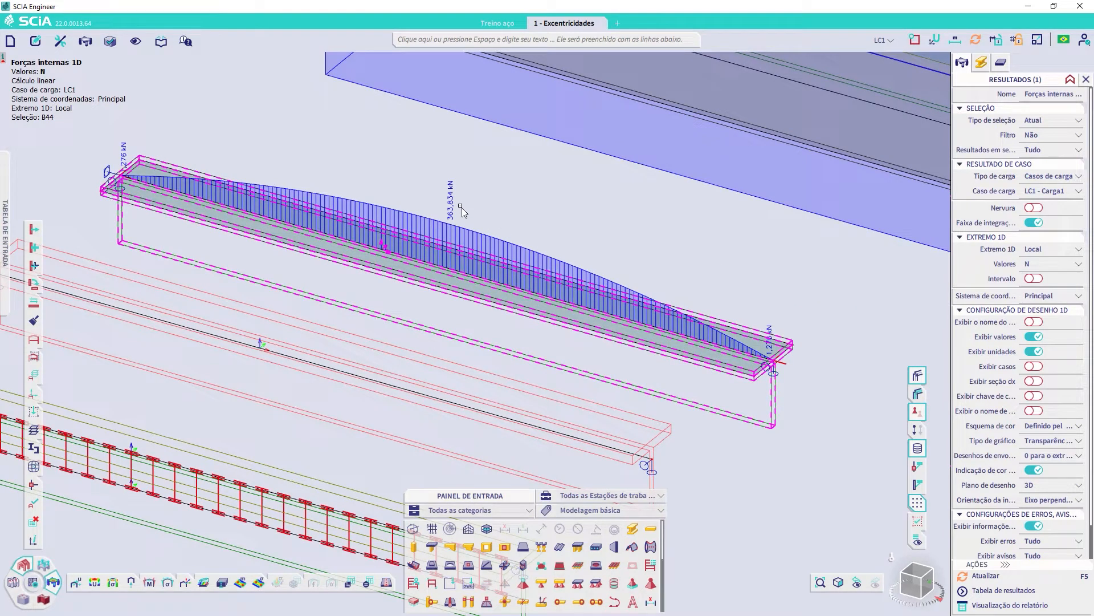
pyautogui.moveTo(547, 304); pyautogui.dragTo(466, 295, button='middle')
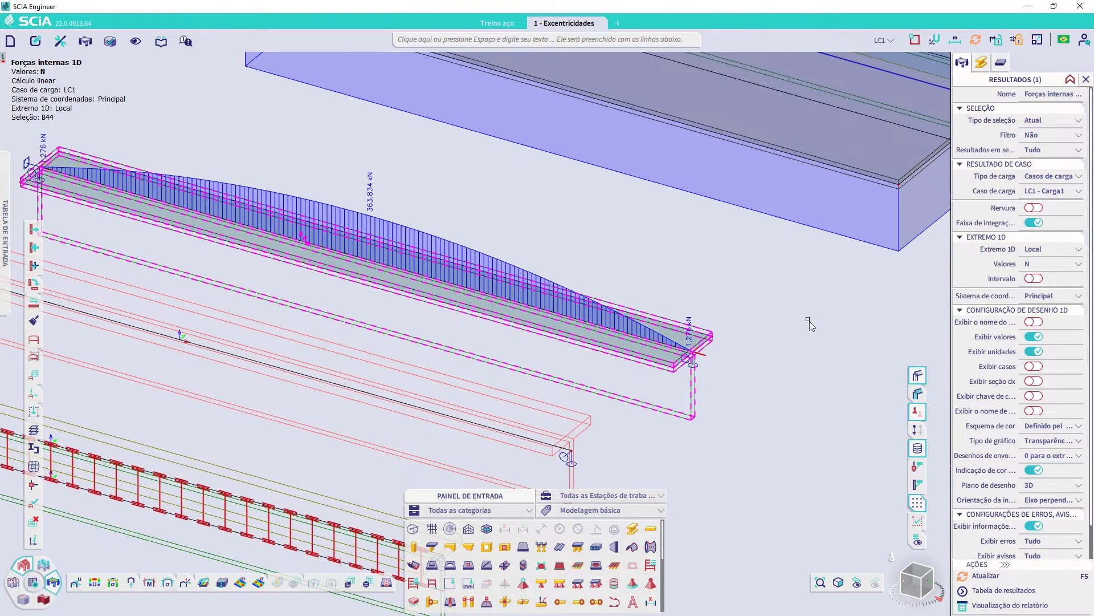
# Capture the screen and mark the slab beam's end T-section outline in red, with a red arrow beside it
pyautogui.press('Print')
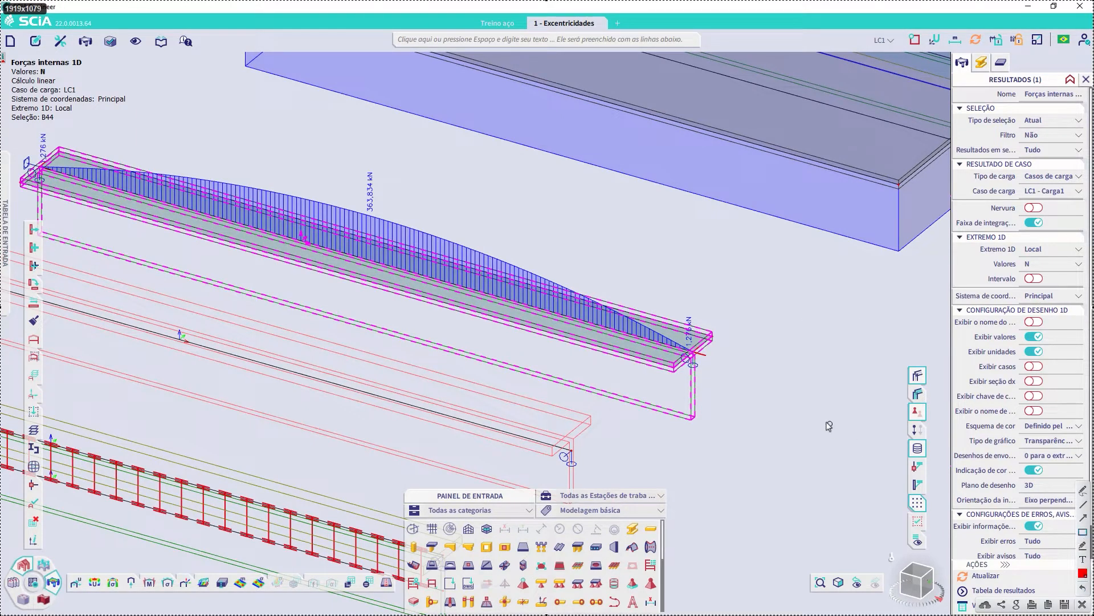
pyautogui.moveTo(672, 362)
pyautogui.mouseDown()
pyautogui.moveTo(712, 332)
pyautogui.moveTo(695, 352)
pyautogui.moveTo(695, 419)
pyautogui.moveTo(691, 363)
pyautogui.mouseUp()
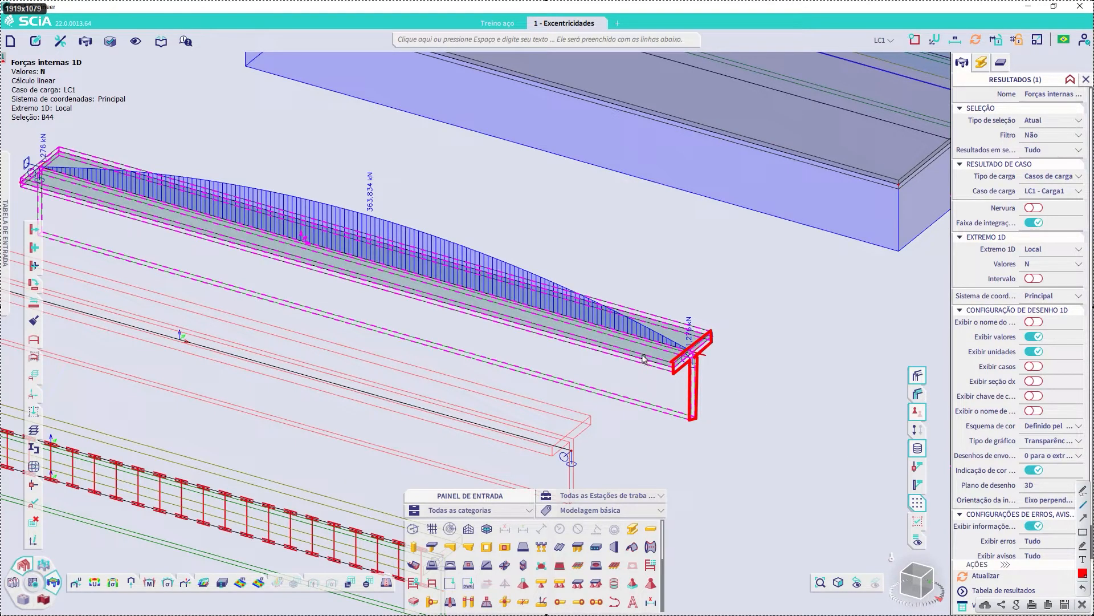
pyautogui.click(1083, 520)
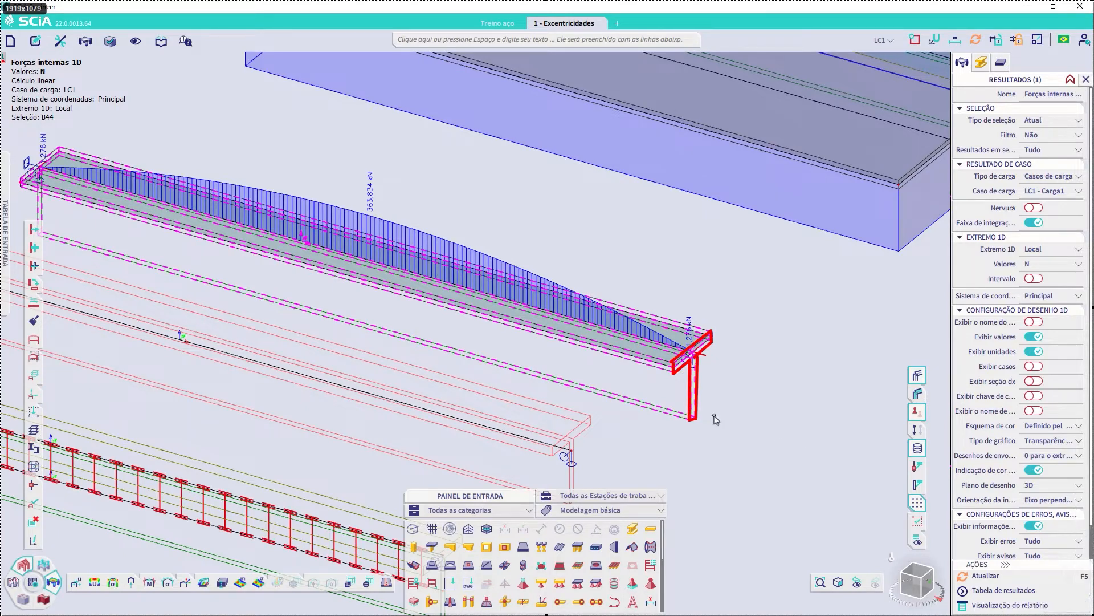
pyautogui.moveTo(714, 416); pyautogui.dragTo(796, 434)
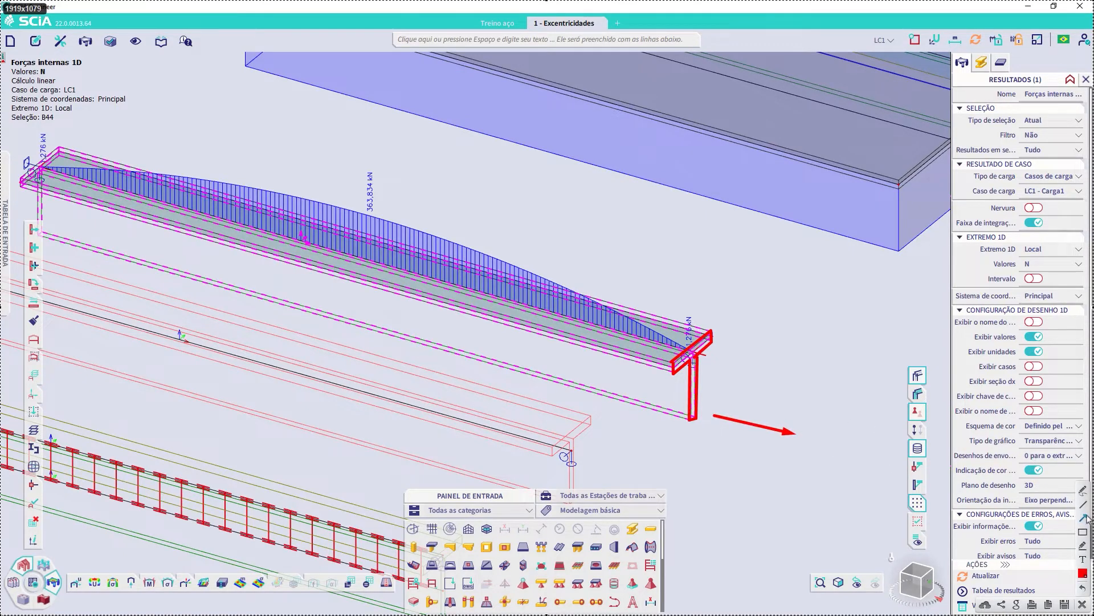
# Set the markup colour to blue, outline the rib's web at the beam end, and close the screen capture
pyautogui.click(1083, 574)
pyautogui.click(1031, 497)
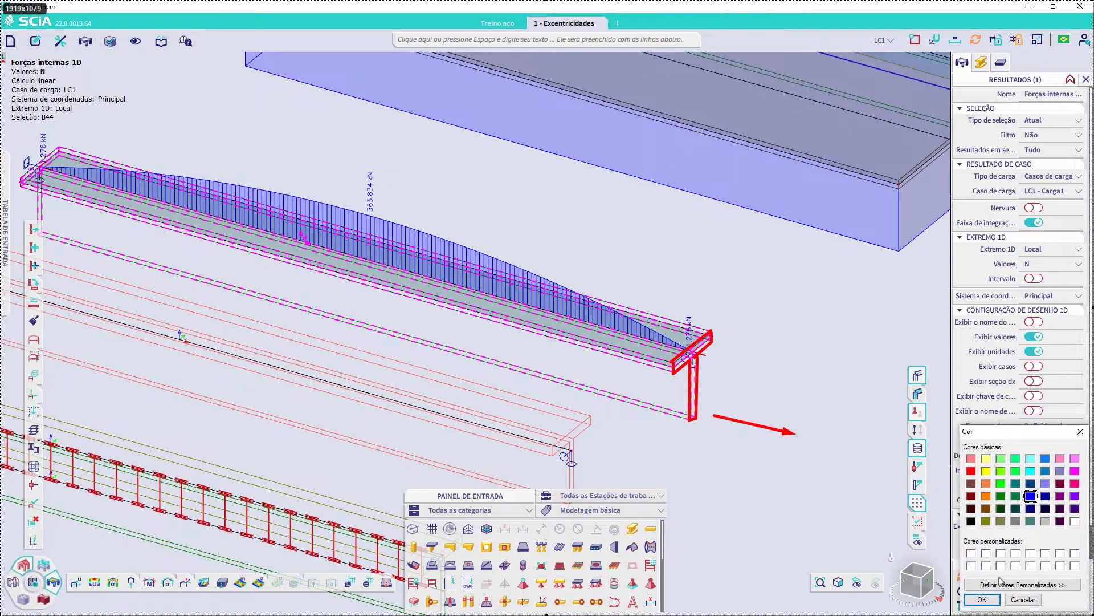
pyautogui.click(982, 599)
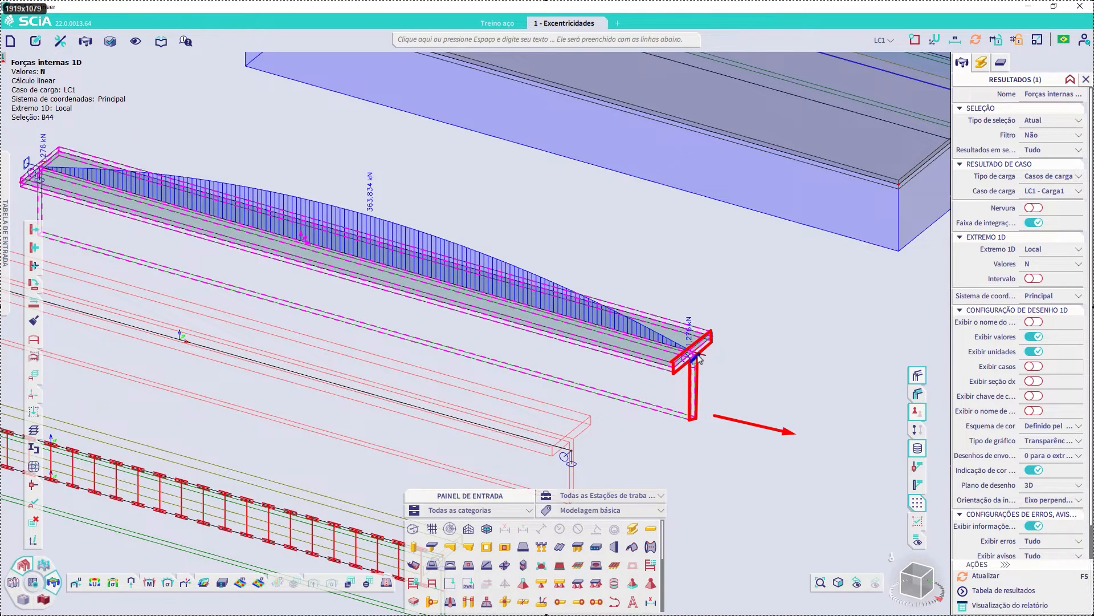
pyautogui.moveTo(694, 356)
pyautogui.mouseDown()
pyautogui.moveTo(697, 418)
pyautogui.moveTo(691, 365)
pyautogui.mouseUp()
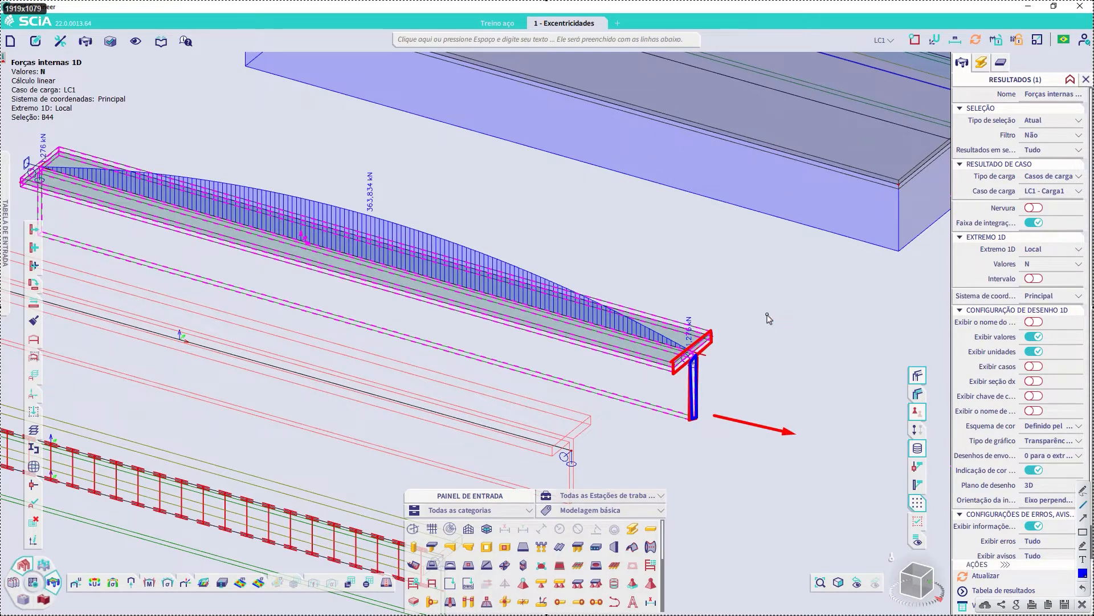
pyautogui.press('Escape')
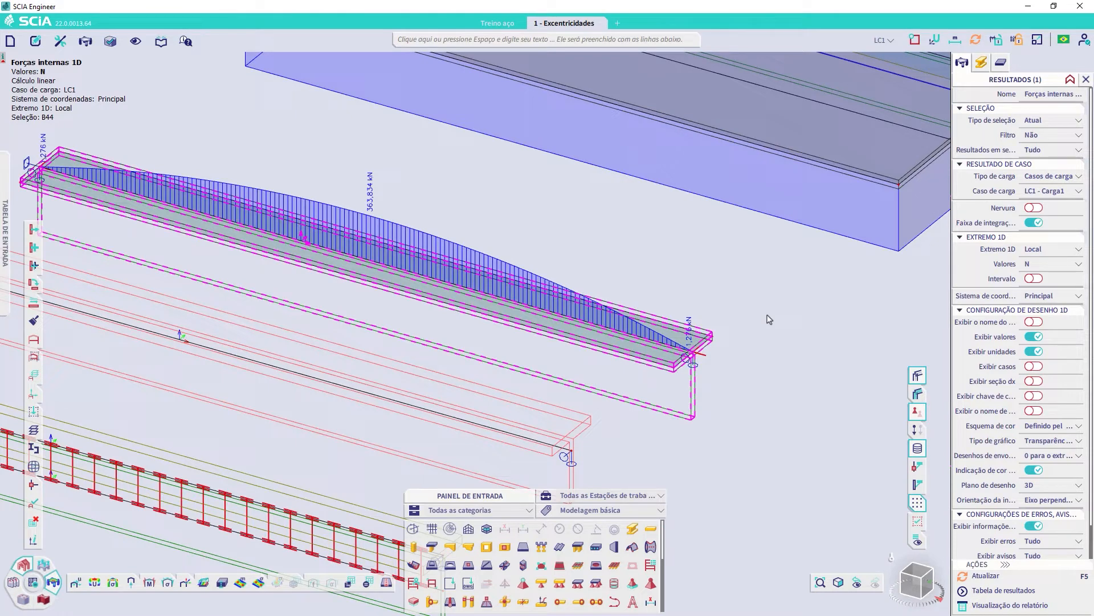
# Turn on the Nervura option in the results and select only slab rib B44, checking its element type
pyautogui.click(1036, 208)
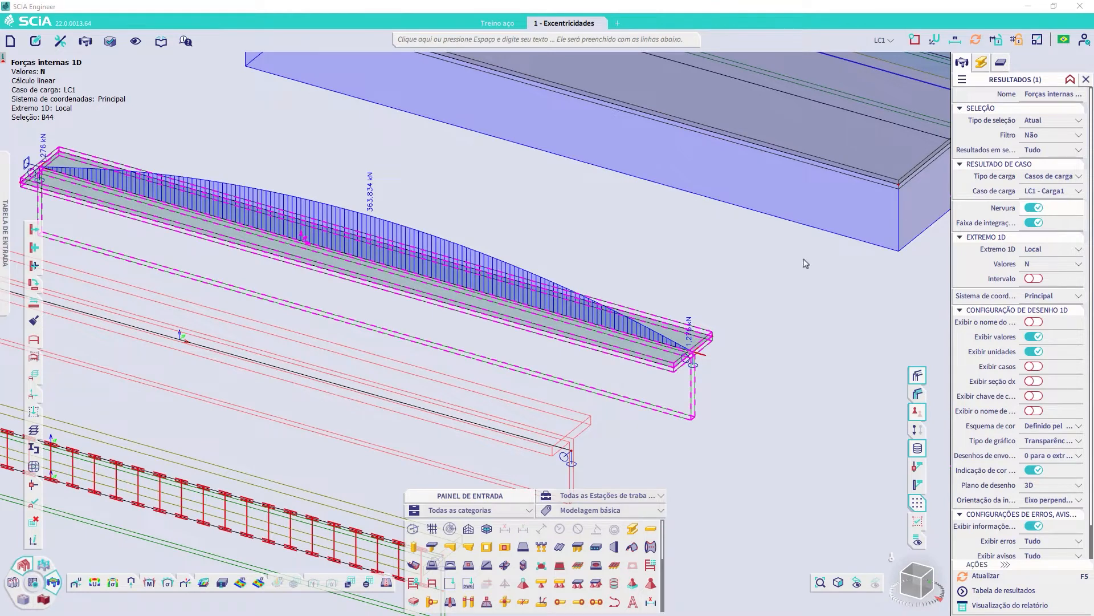
pyautogui.press('Escape')
pyautogui.click(636, 337)
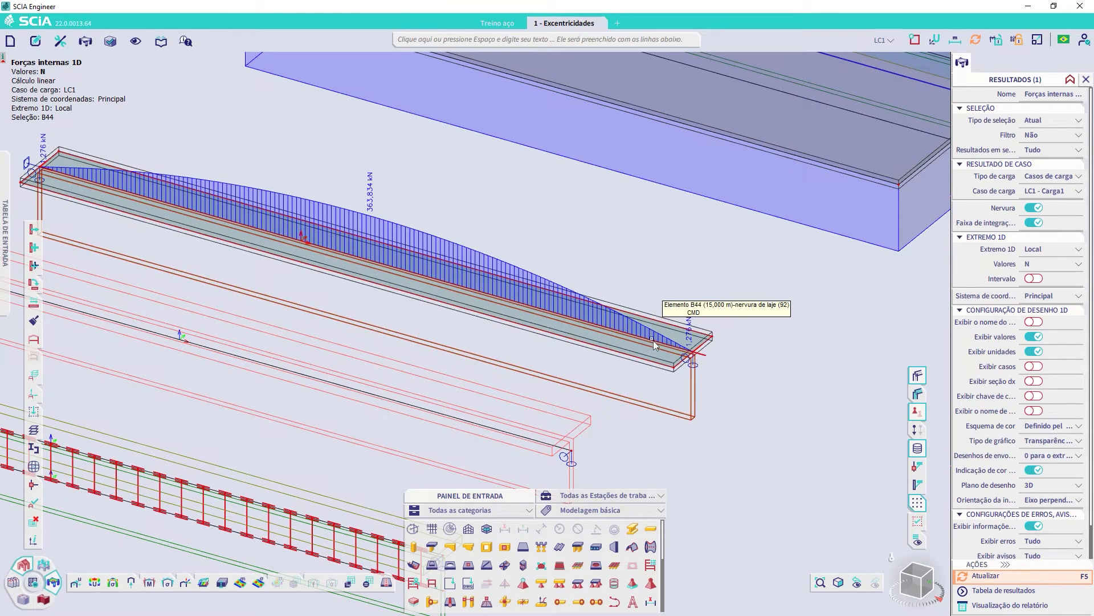
pyautogui.press('Escape')
pyautogui.click(655, 345)
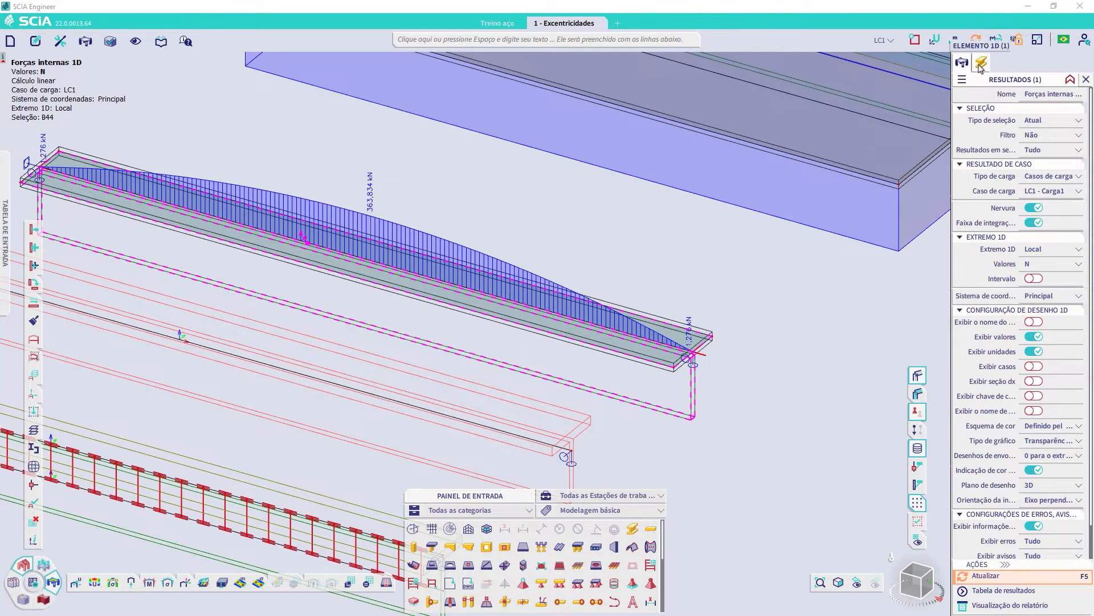
pyautogui.click(981, 67)
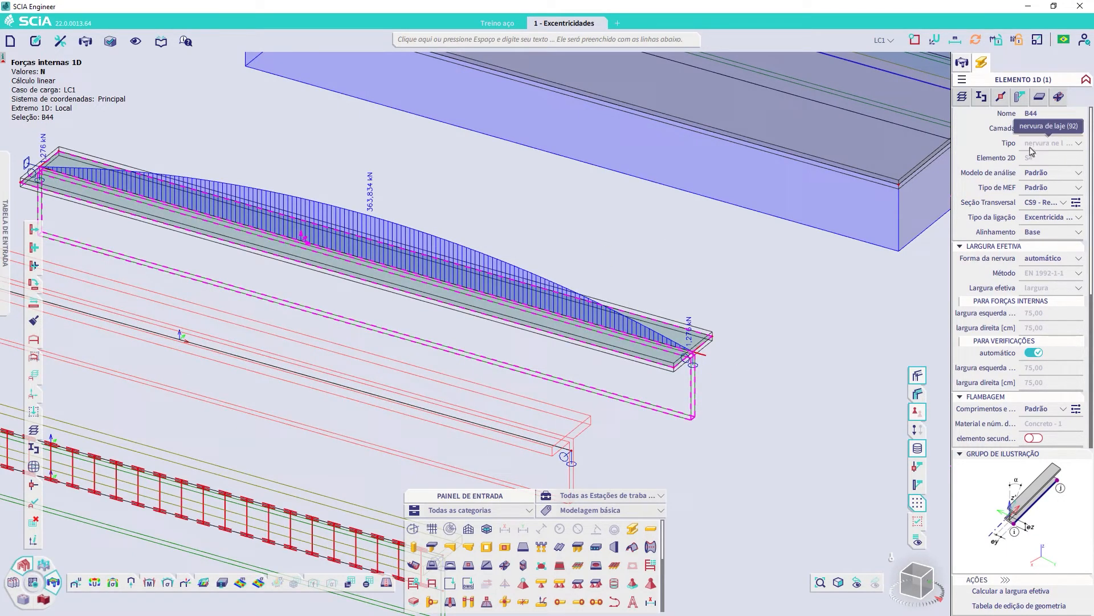
pyautogui.click(962, 62)
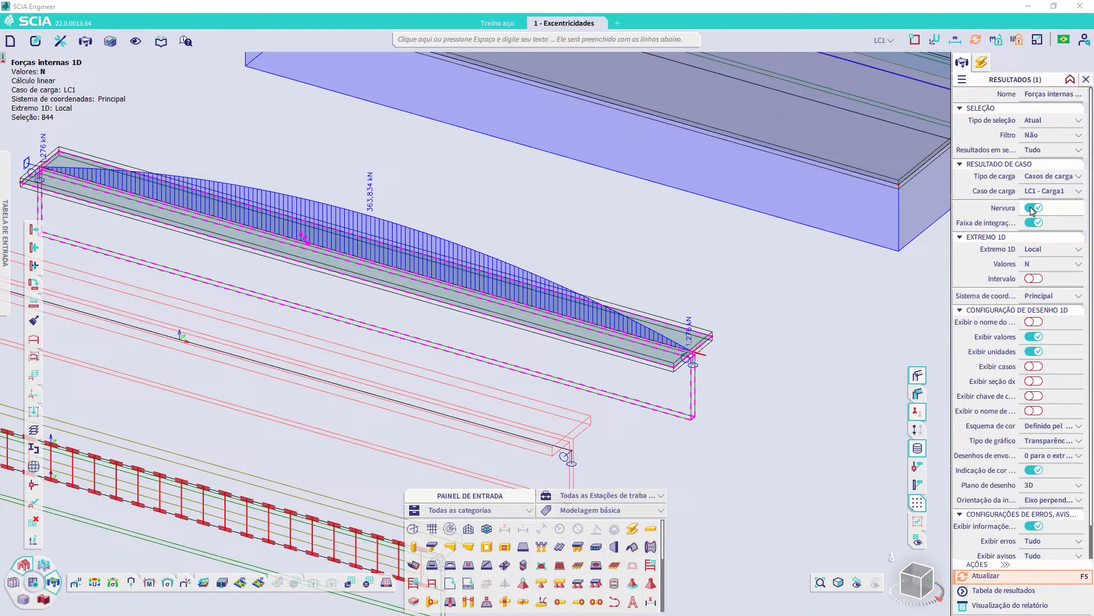
# Refresh the N diagram with the Nervura option on and examine the force along rib B44 and at its ends
pyautogui.scroll(3, 706, 419)
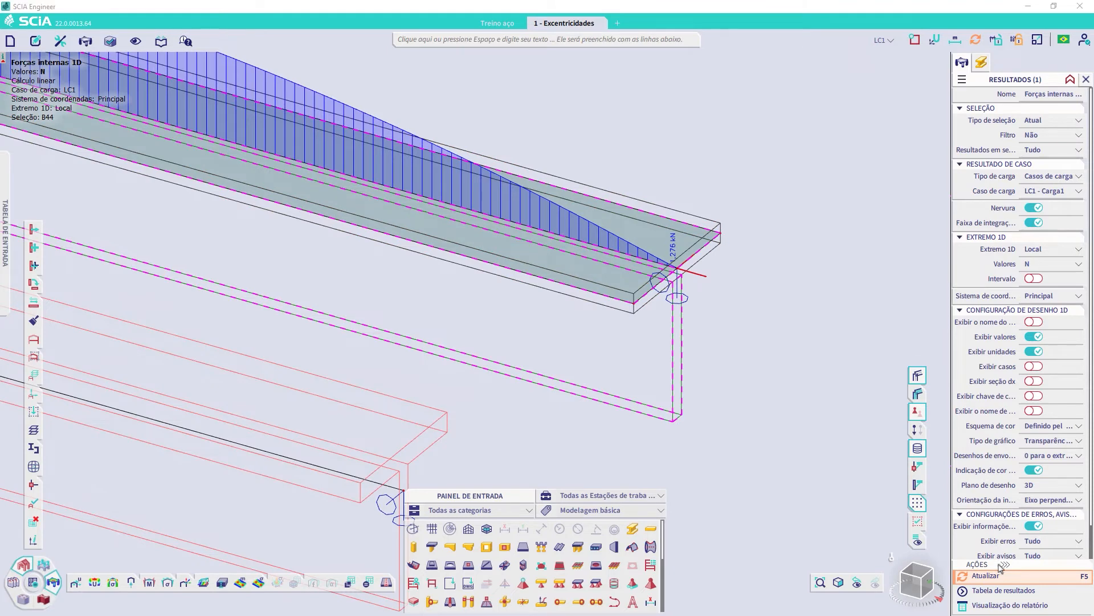
pyautogui.scroll(-4, 664, 284)
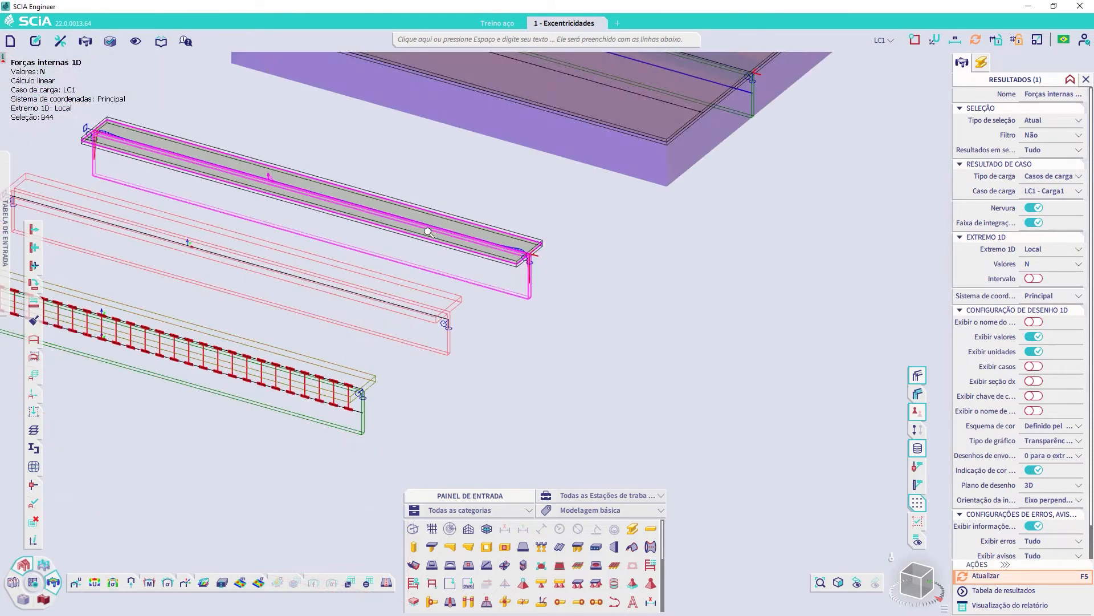
pyautogui.moveTo(505, 270); pyautogui.dragTo(516, 274, button='middle')
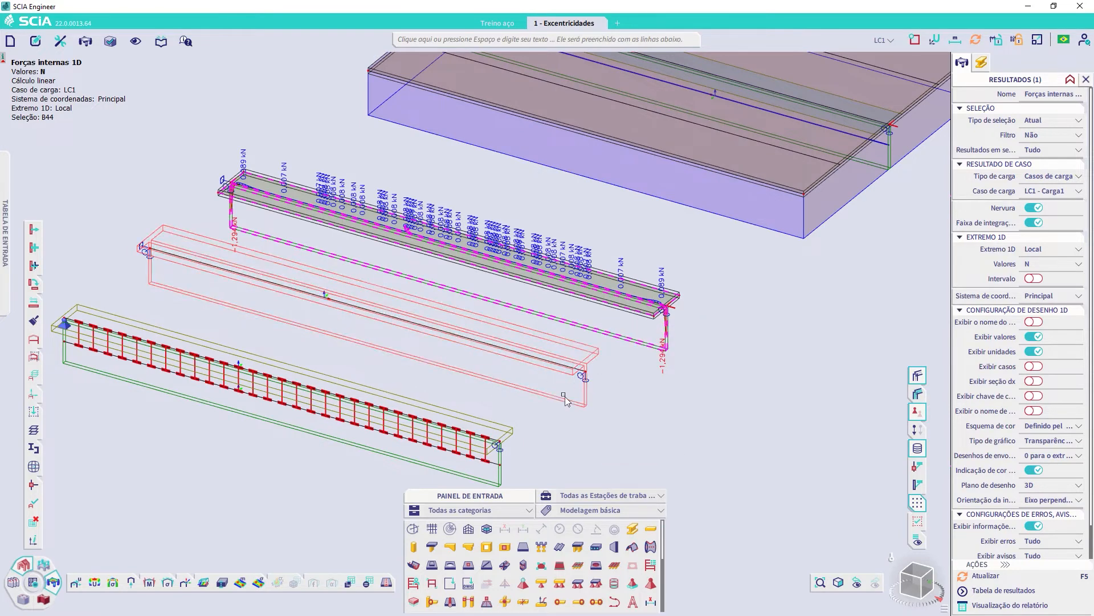
pyautogui.scroll(3, 644, 386)
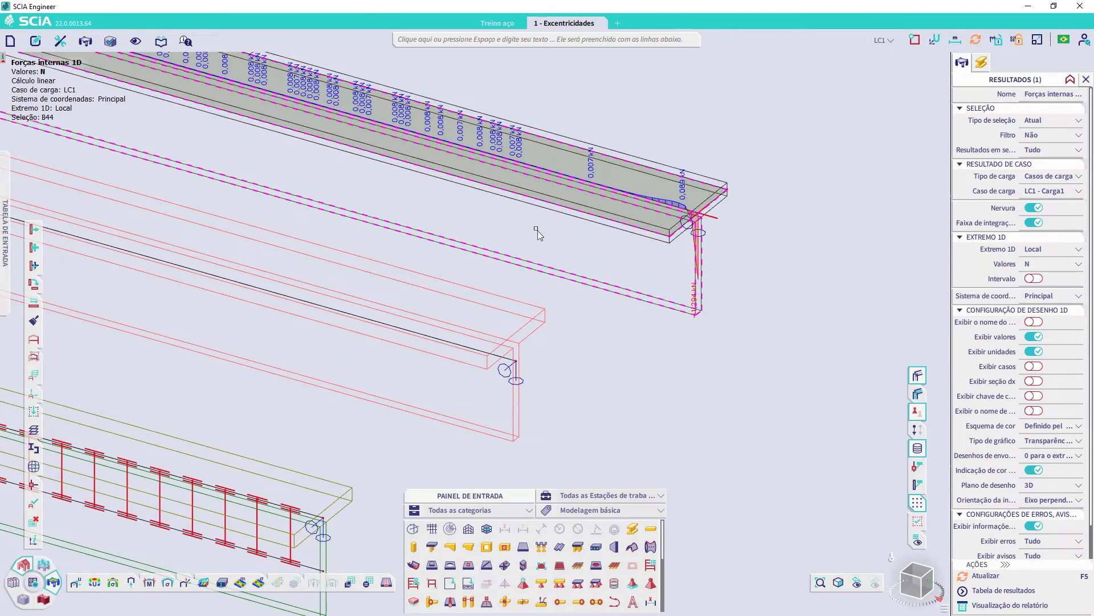
pyautogui.scroll(-3, 518, 228)
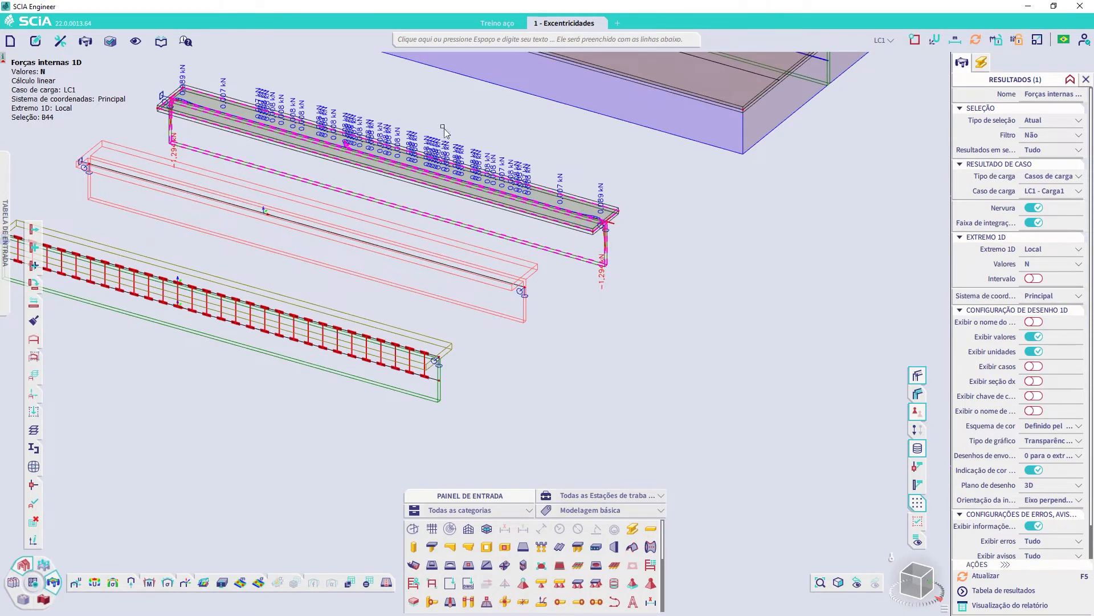
pyautogui.moveTo(469, 180); pyautogui.dragTo(544, 280, button='middle')
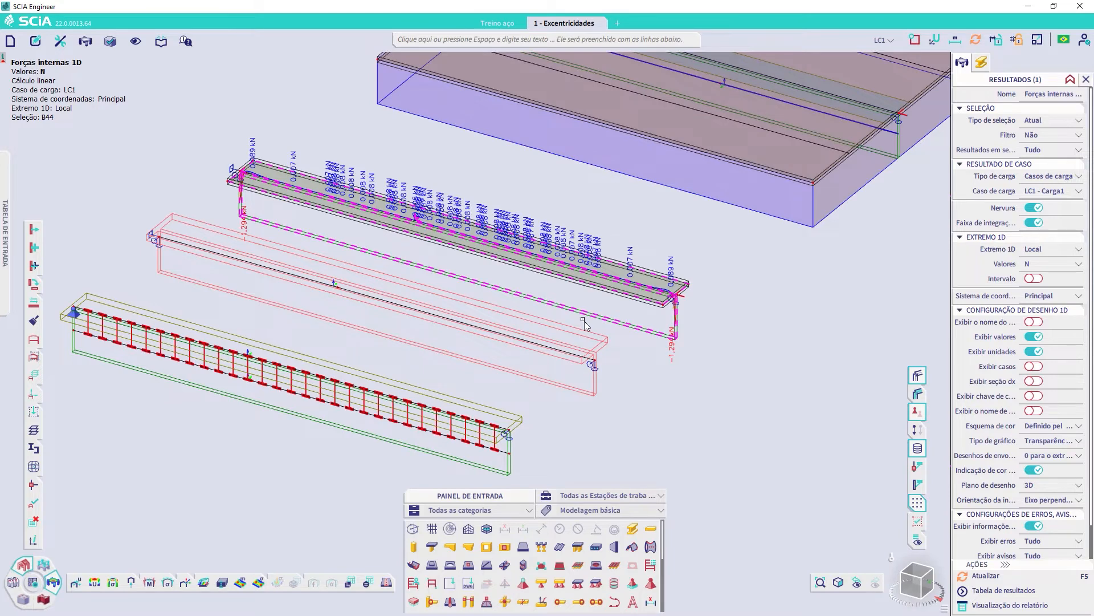
pyautogui.moveTo(634, 387); pyautogui.dragTo(502, 349, button='middle')
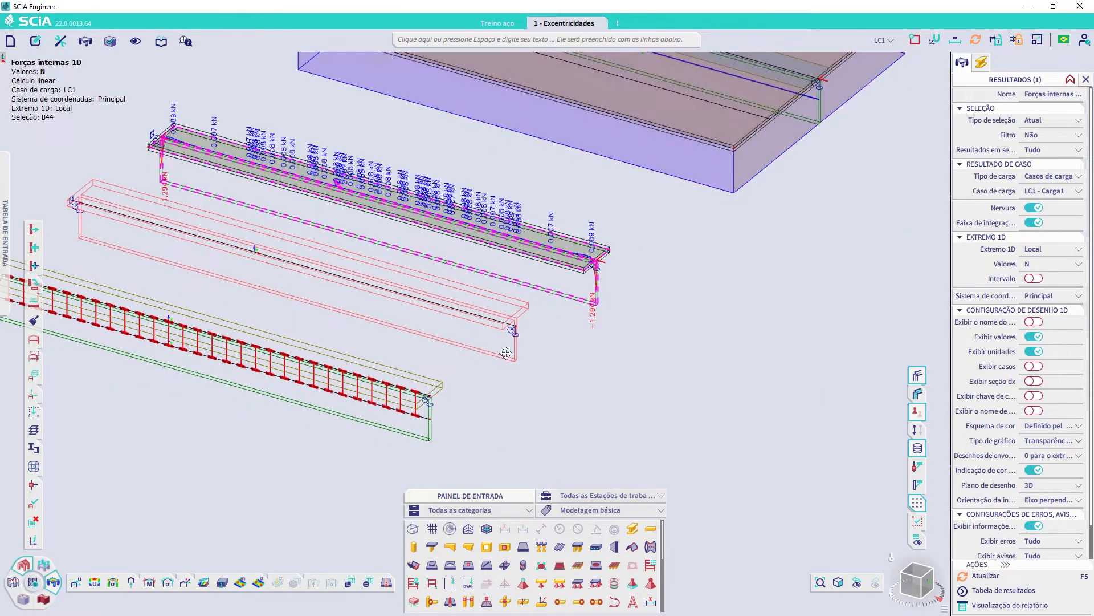
# Inspect the element properties of B42, the web member of the beam with rigid links, and clear the selection
pyautogui.scroll(2, 597, 318)
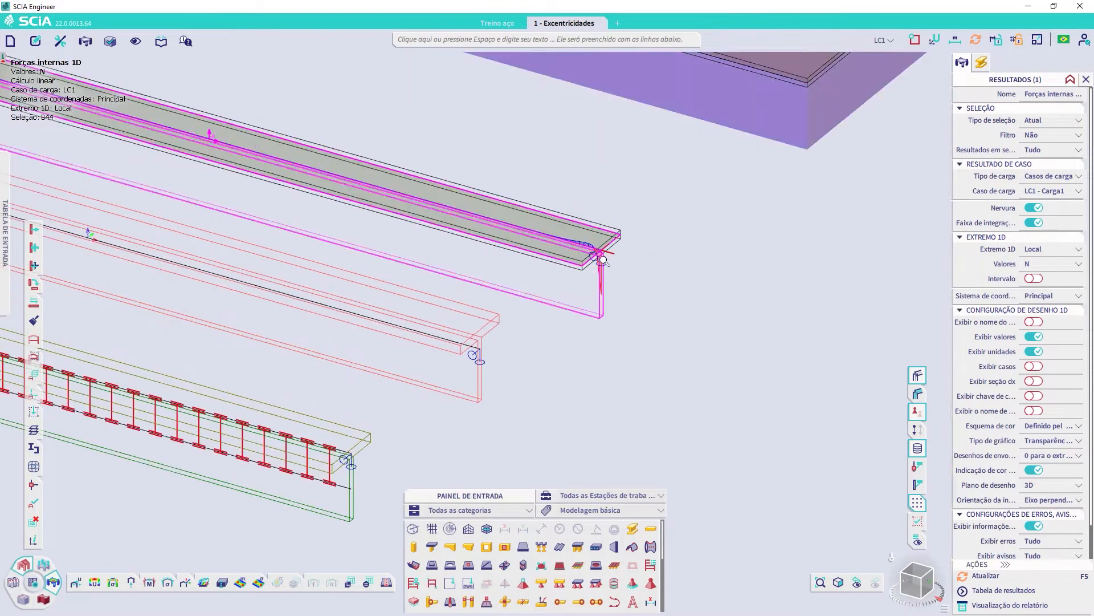
pyautogui.moveTo(461, 374); pyautogui.dragTo(468, 308, button='middle')
pyautogui.click(363, 449)
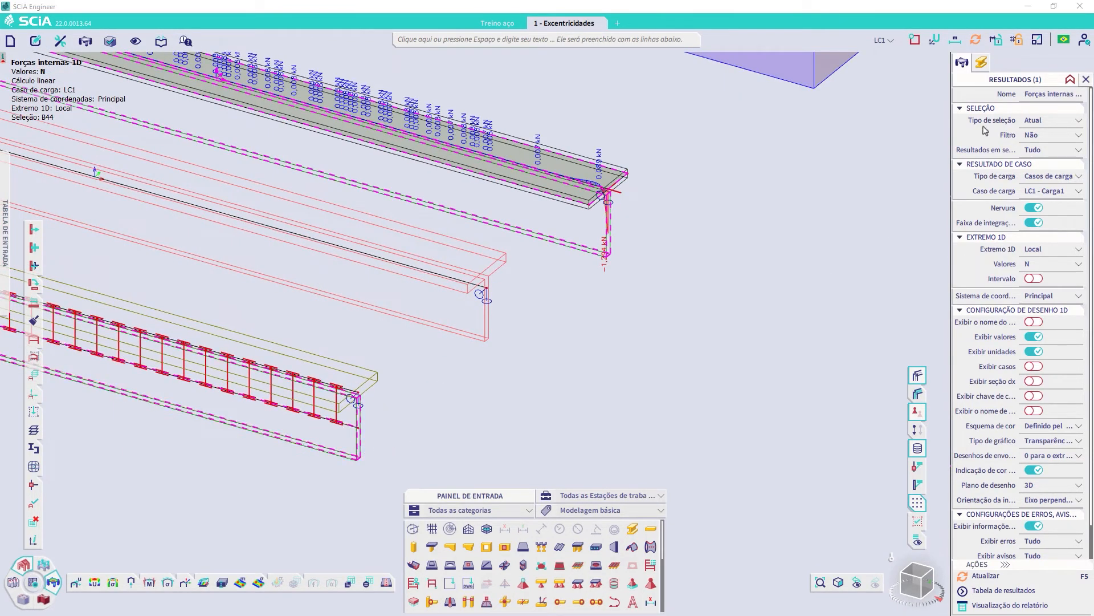
pyautogui.click(982, 62)
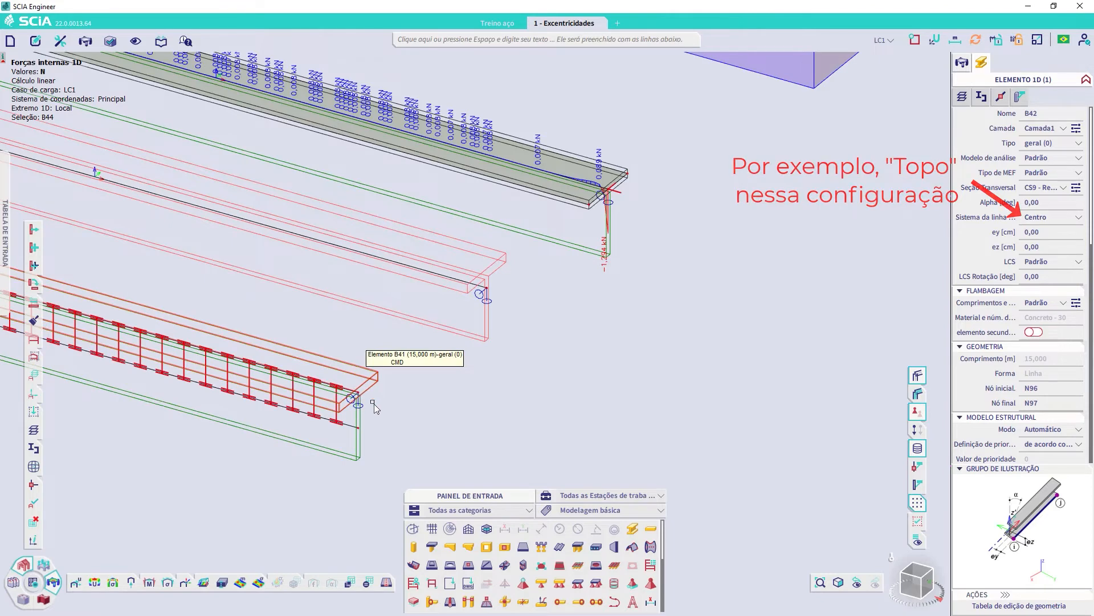
pyautogui.click(354, 433)
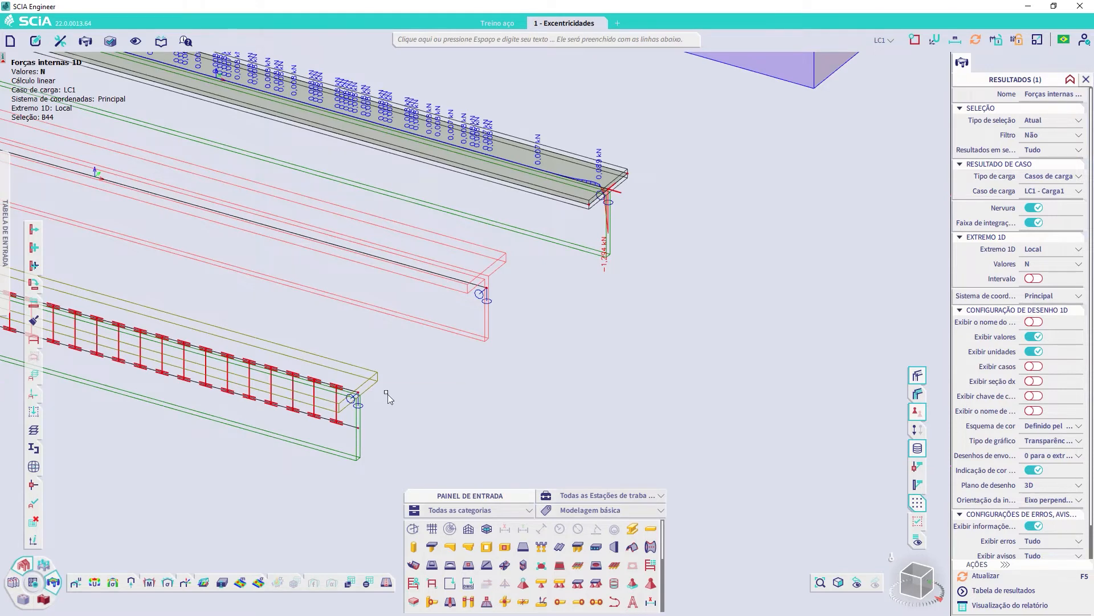
# Select the middle T-beam B43, turn off the Nervura option, and refresh its N results
pyautogui.scroll(-4, 306, 311)
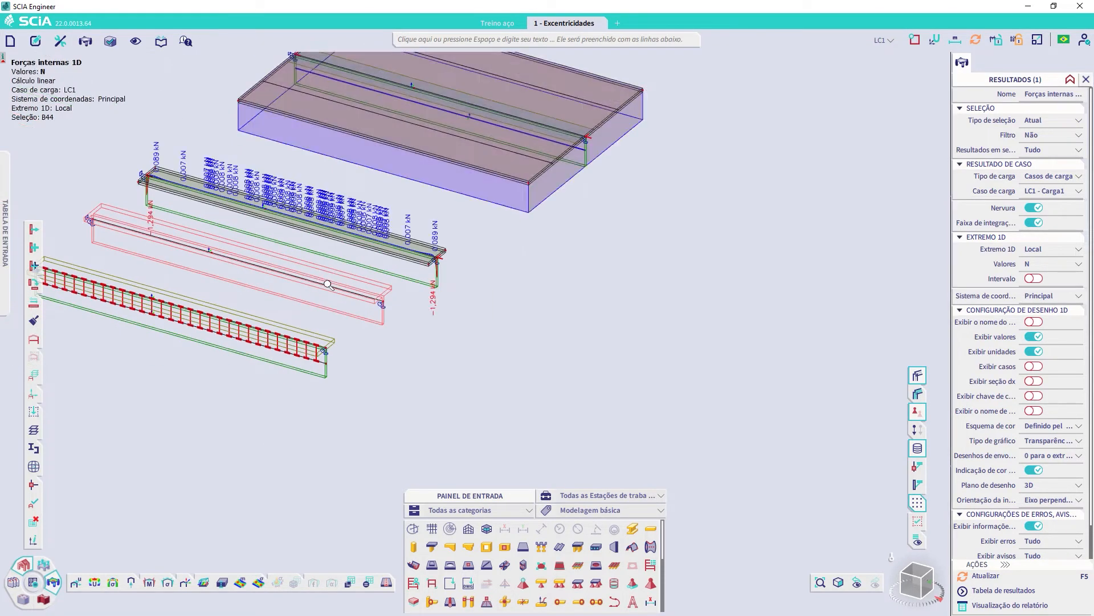
pyautogui.moveTo(345, 298); pyautogui.dragTo(558, 388, button='middle')
pyautogui.scroll(4, 453, 408)
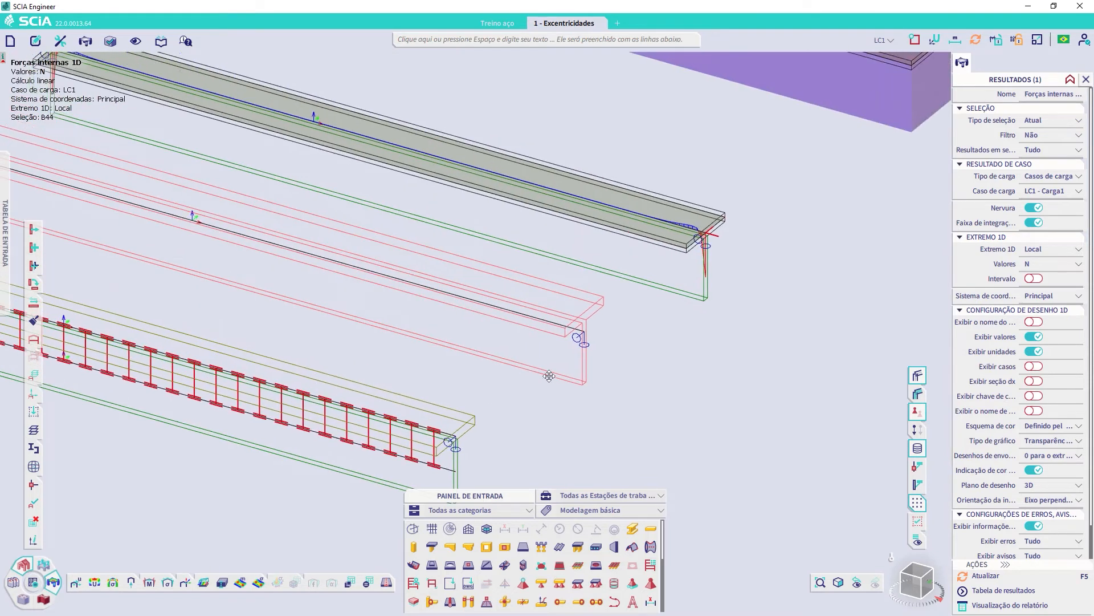
pyautogui.click(554, 328)
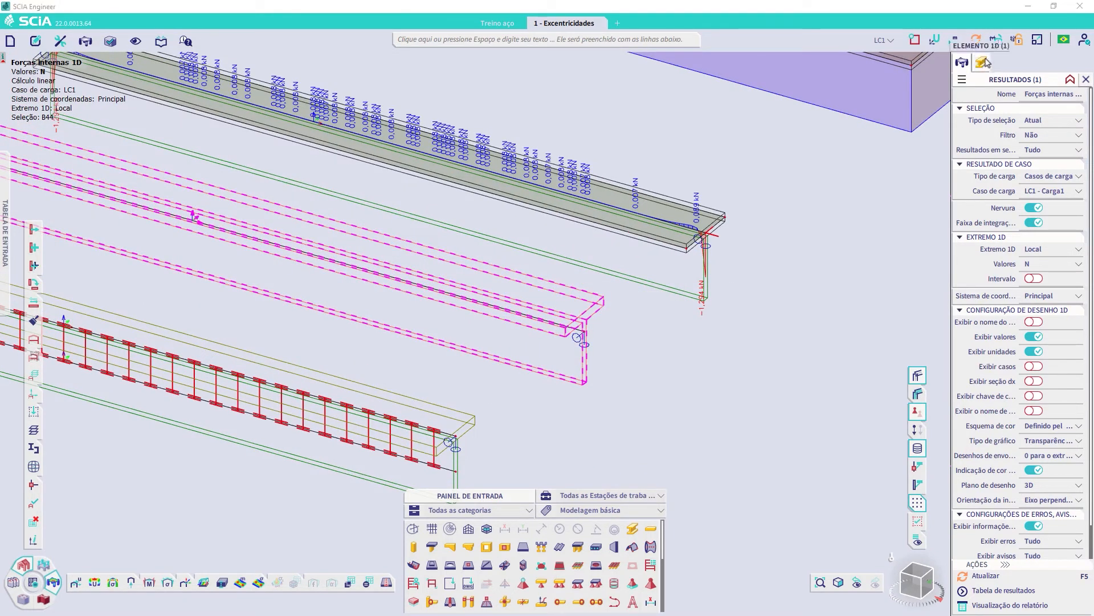
pyautogui.click(985, 62)
pyautogui.click(963, 64)
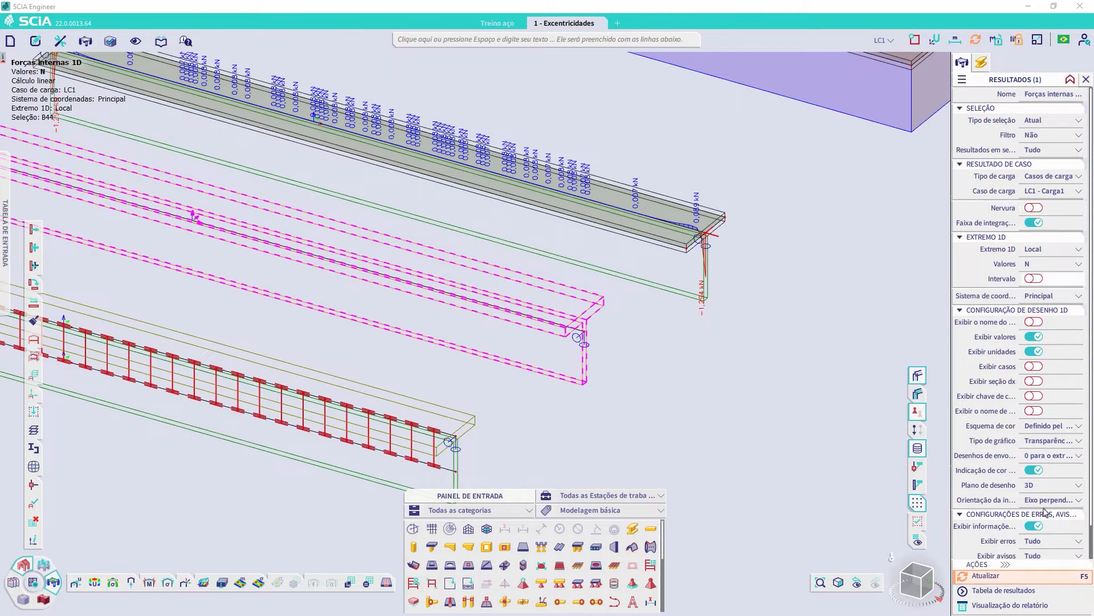
# Select slab rib B44 together with its slab and refresh the N diagram
pyautogui.click(711, 297)
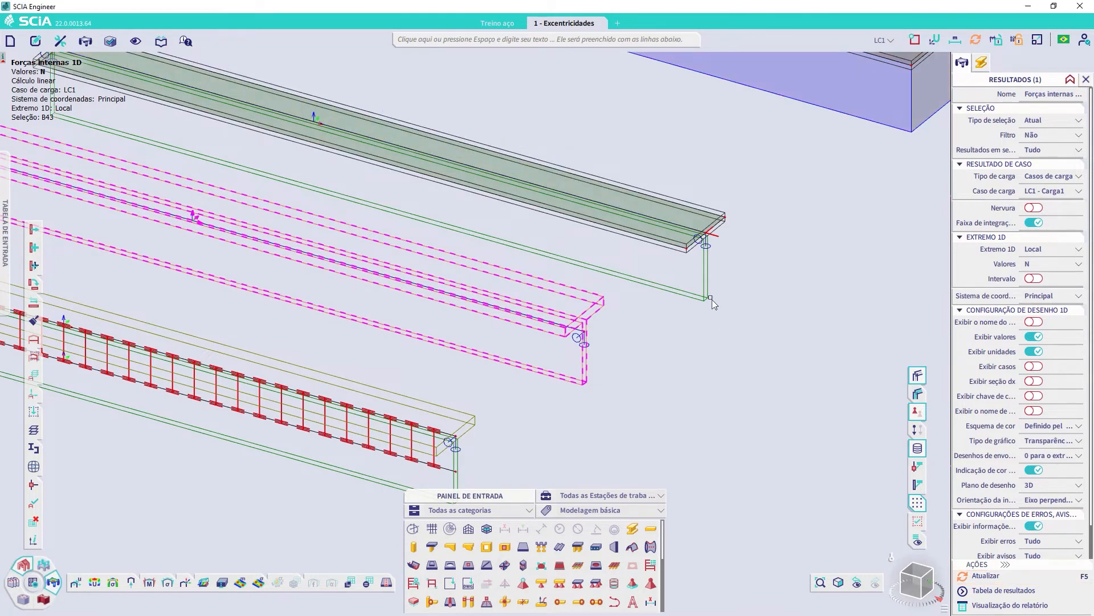
pyautogui.scroll(2, 720, 318)
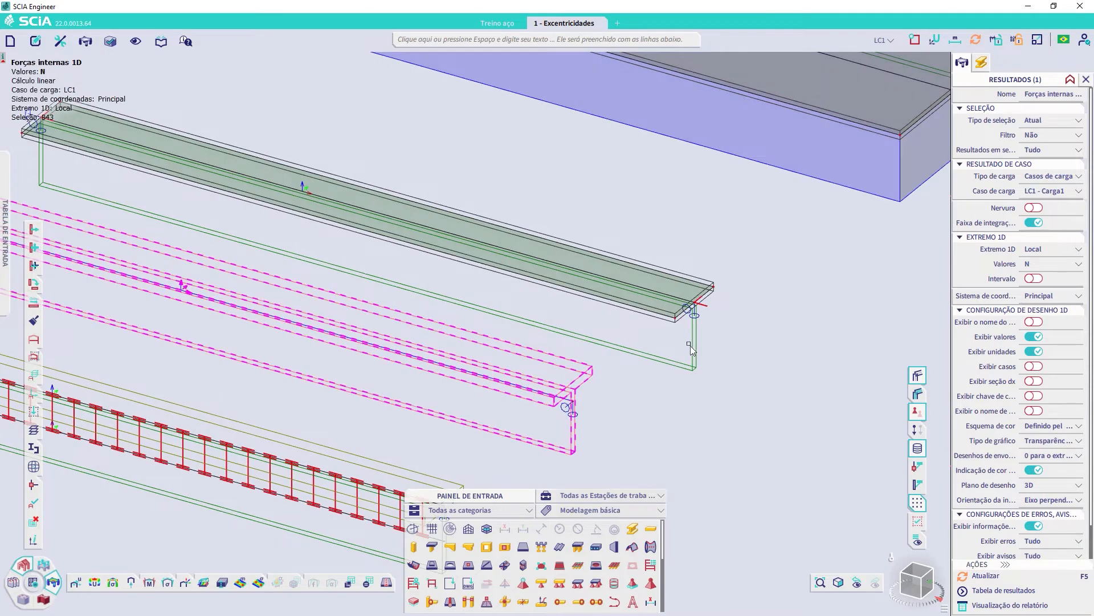
pyautogui.click(553, 247)
pyautogui.click(996, 578)
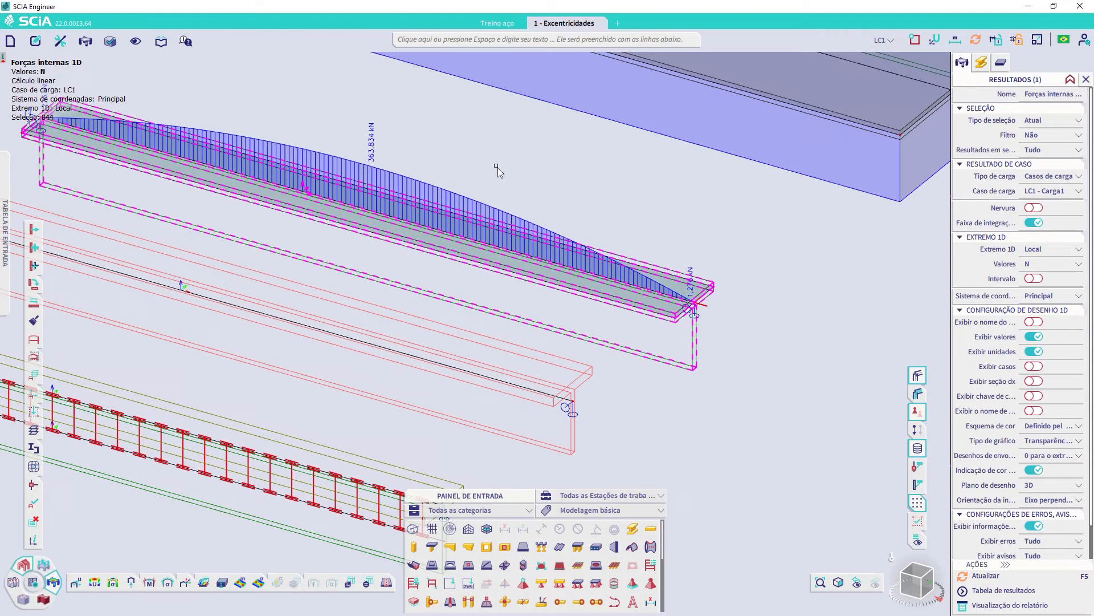
pyautogui.moveTo(391, 175); pyautogui.dragTo(469, 205, button='middle')
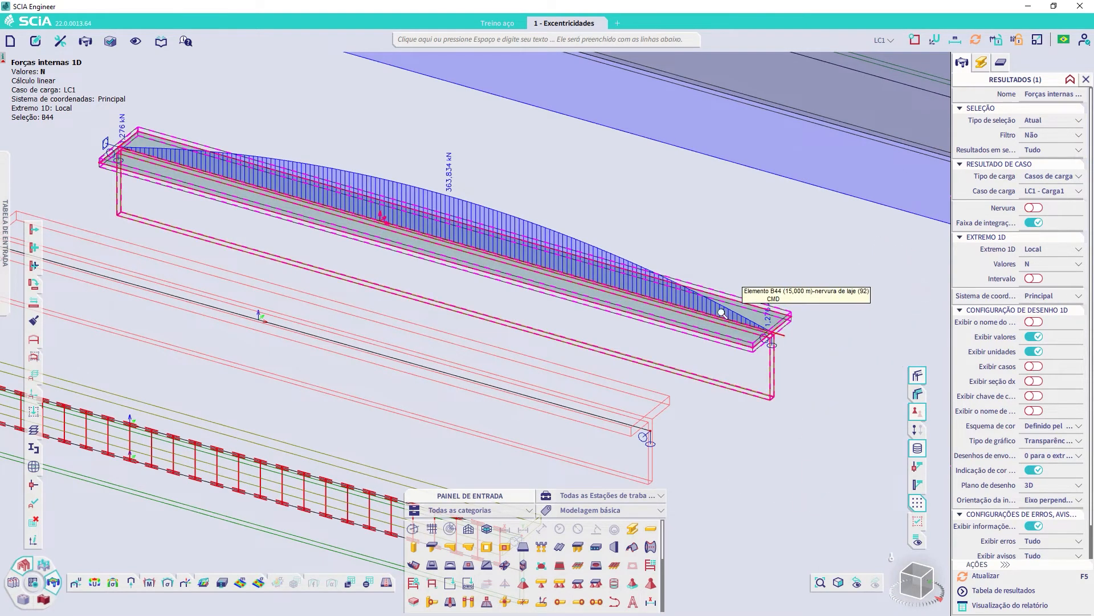
# Capture the screen at the large slab's rib end, outline its T section, and draw an arrow pointing outward from the web's base
pyautogui.scroll(-5, 786, 289)
pyautogui.moveTo(786, 289); pyautogui.dragTo(649, 325, button='middle')
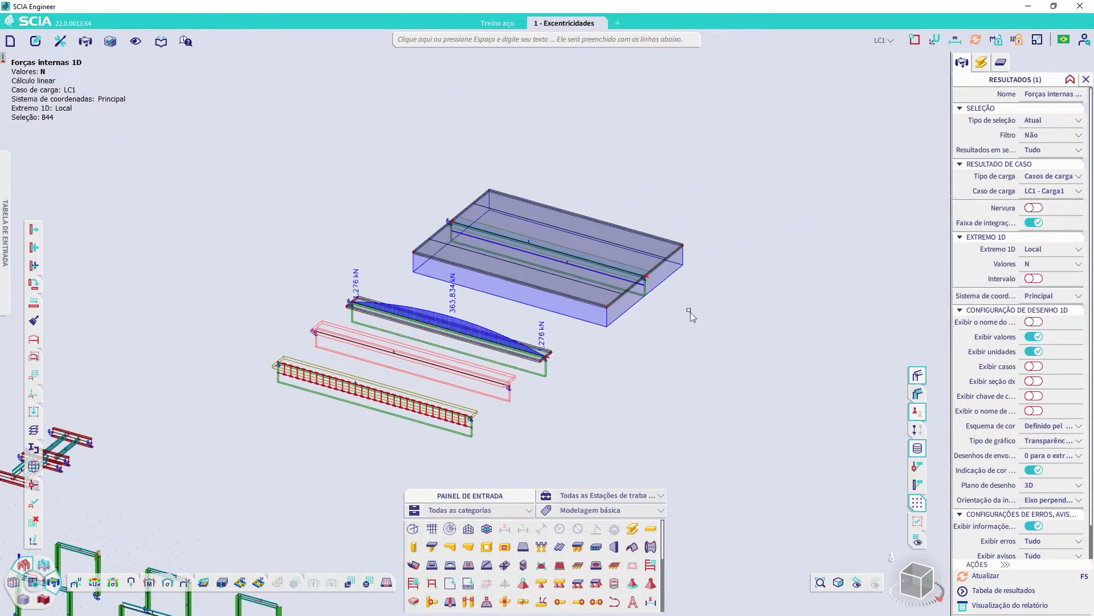
pyautogui.keyDown('ctrl'); pyautogui.moveTo(673, 320); pyautogui.dragTo(749, 351, button='right'); pyautogui.keyUp('ctrl')
pyautogui.scroll(5, 749, 350)
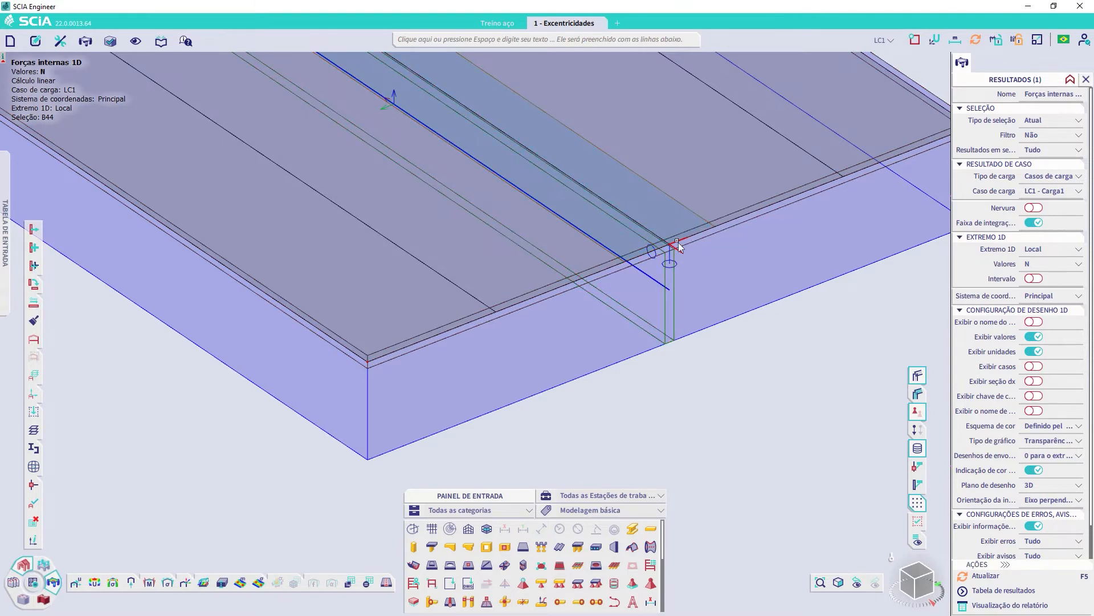
pyautogui.scroll(2, 733, 267)
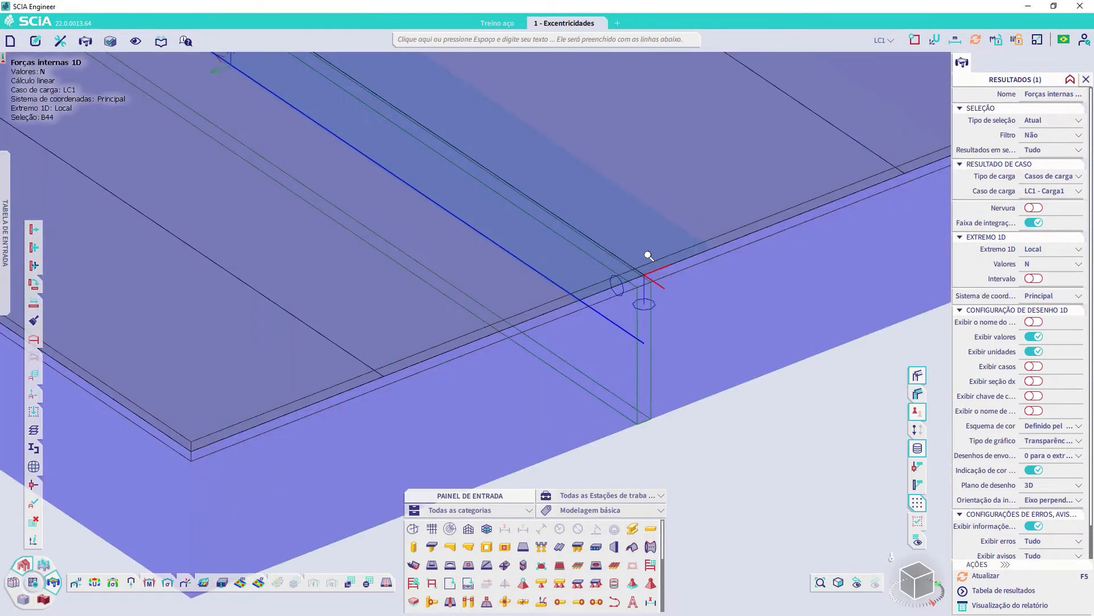
pyautogui.scroll(-2, 716, 229)
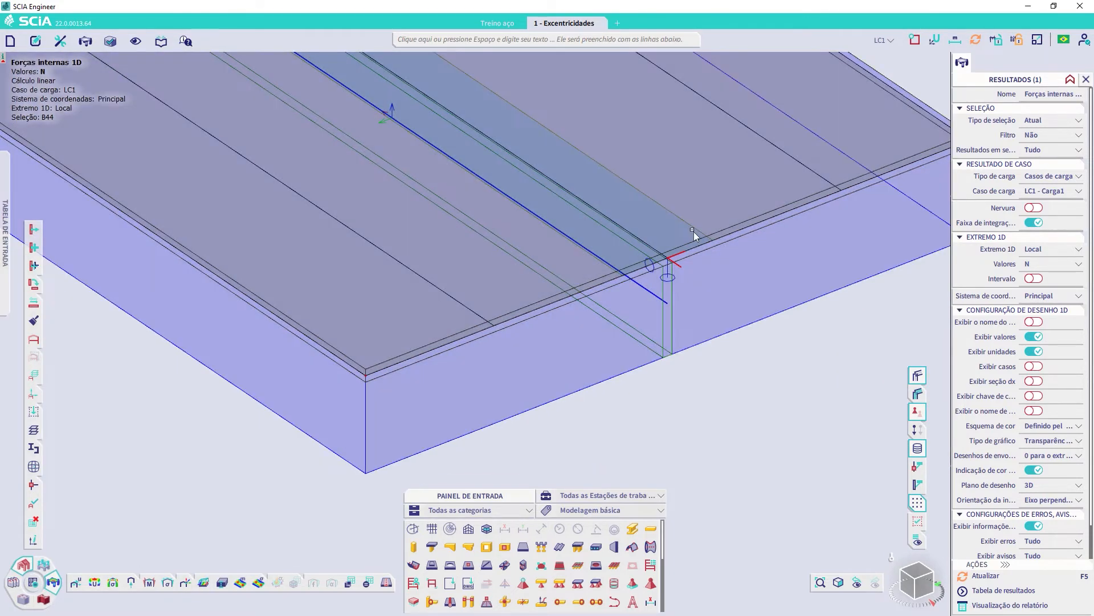
pyautogui.press('Print')
pyautogui.hotkey('ctrl', 'a')
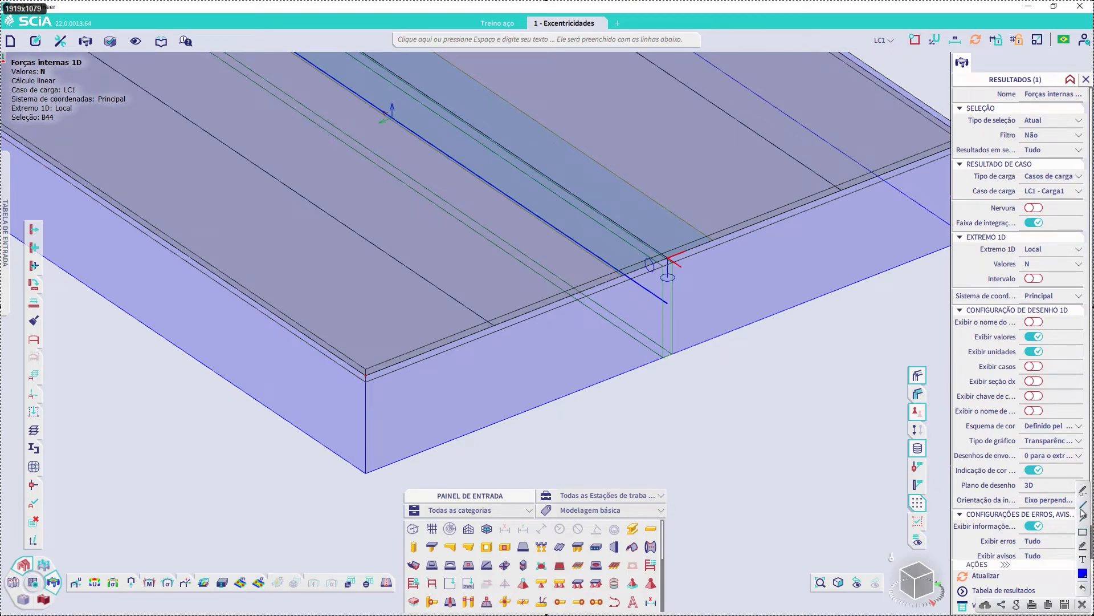
pyautogui.moveTo(624, 266); pyautogui.dragTo(624, 283)
pyautogui.moveTo(711, 233)
pyautogui.mouseDown()
pyautogui.moveTo(712, 246)
pyautogui.moveTo(675, 262)
pyautogui.moveTo(674, 357)
pyautogui.moveTo(664, 357)
pyautogui.moveTo(661, 269)
pyautogui.moveTo(628, 281)
pyautogui.moveTo(625, 268)
pyautogui.moveTo(708, 231)
pyautogui.moveTo(712, 244)
pyautogui.mouseUp()
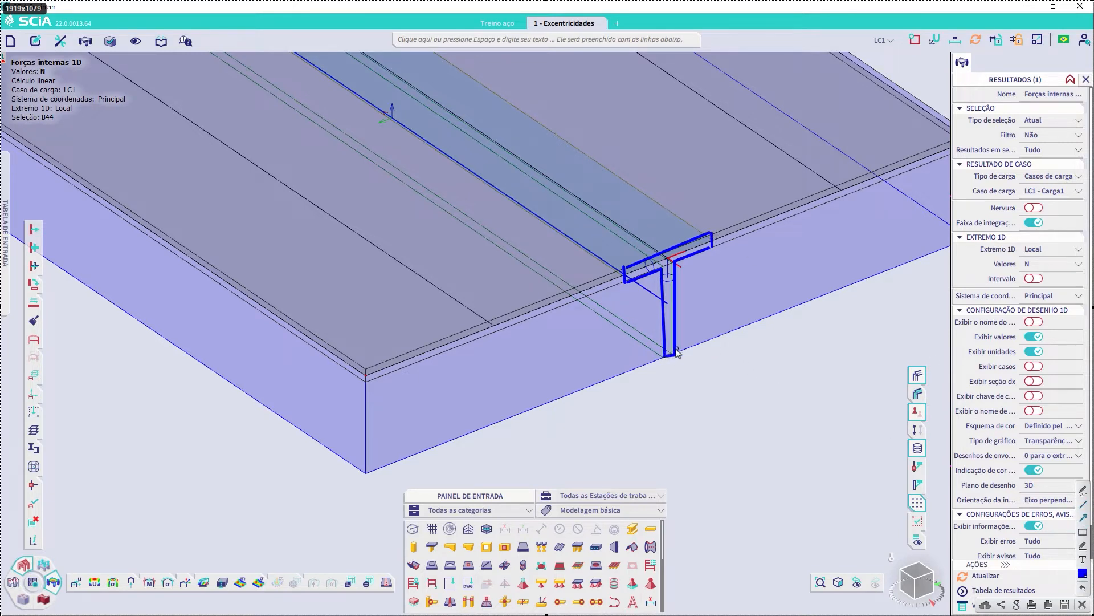
pyautogui.moveTo(675, 349); pyautogui.dragTo(810, 428)
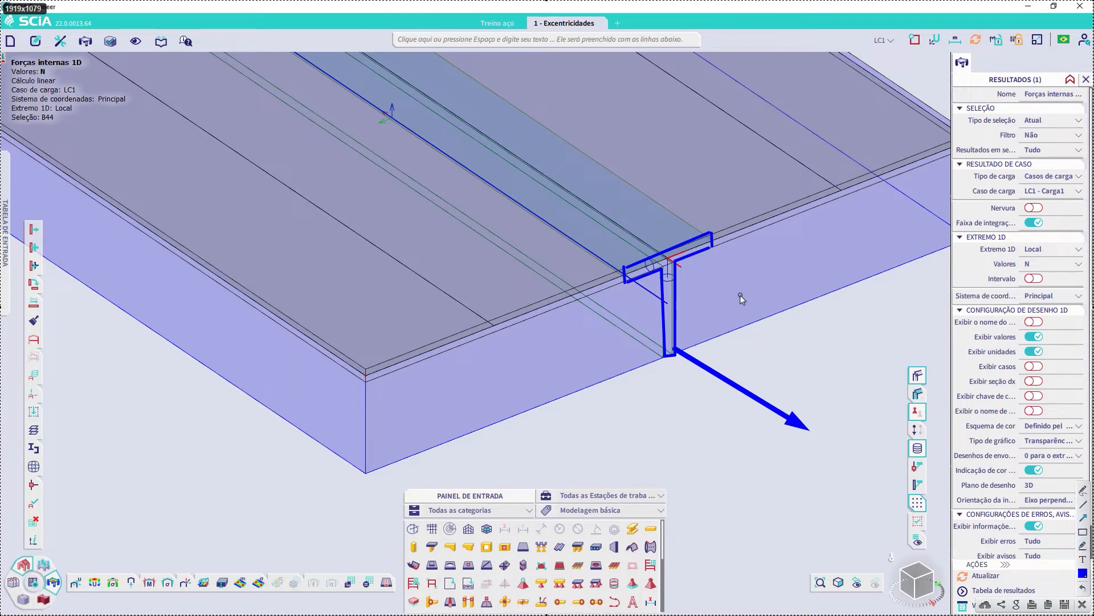
# Draw arrows pointing into the rib's flange and the adjoining slab edge on both sides, and discard the annotated screen capture
pyautogui.moveTo(764, 298); pyautogui.dragTo(680, 256)
pyautogui.moveTo(733, 313); pyautogui.dragTo(653, 267)
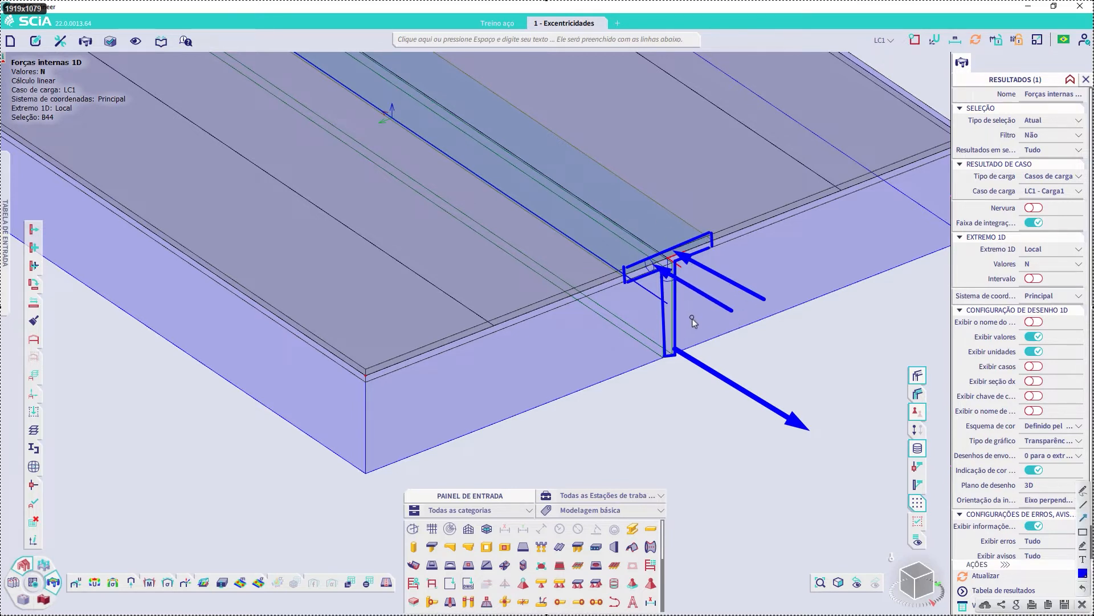
pyautogui.moveTo(695, 318); pyautogui.dragTo(632, 268)
pyautogui.moveTo(772, 282); pyautogui.dragTo(712, 246)
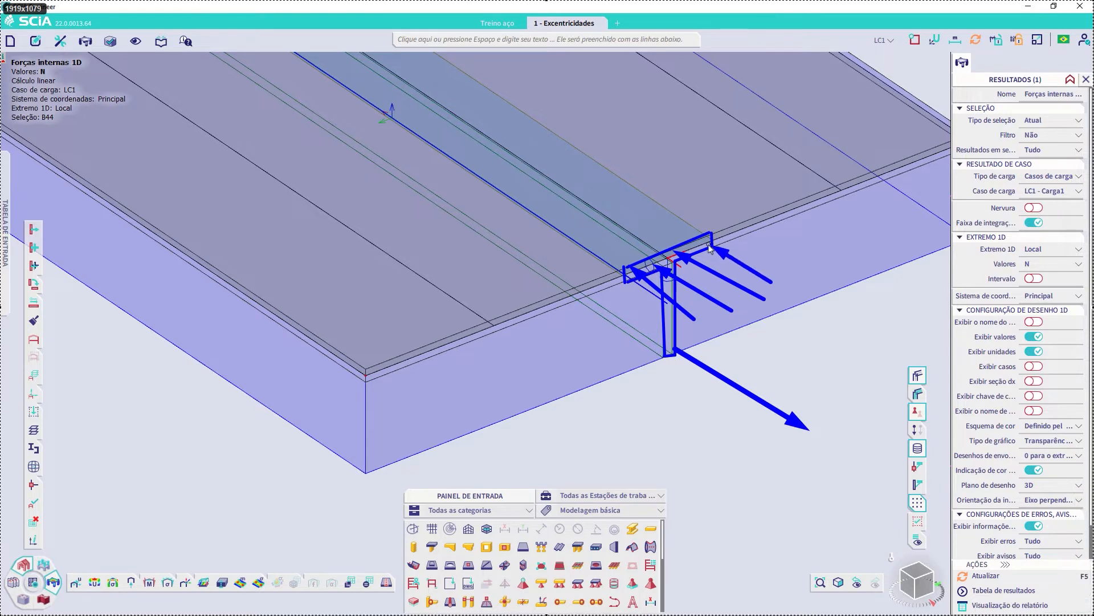
pyautogui.moveTo(796, 253)
pyautogui.mouseDown()
pyautogui.moveTo(760, 226)
pyautogui.moveTo(833, 199)
pyautogui.mouseUp()
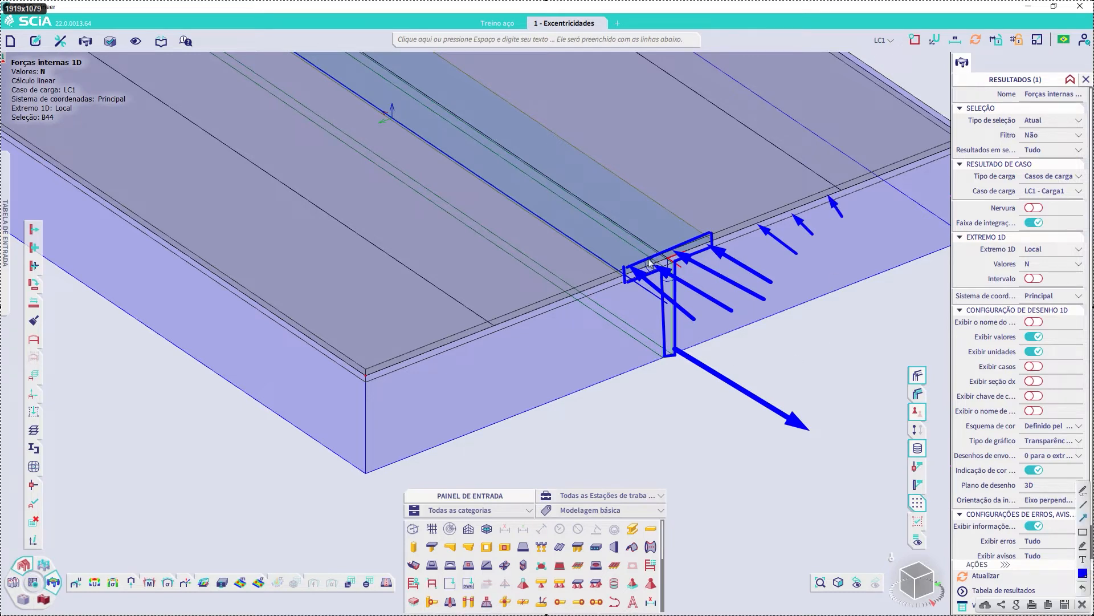
pyautogui.moveTo(644, 317)
pyautogui.mouseDown()
pyautogui.moveTo(605, 287)
pyautogui.moveTo(567, 301)
pyautogui.moveTo(559, 322)
pyautogui.moveTo(507, 319)
pyautogui.mouseUp()
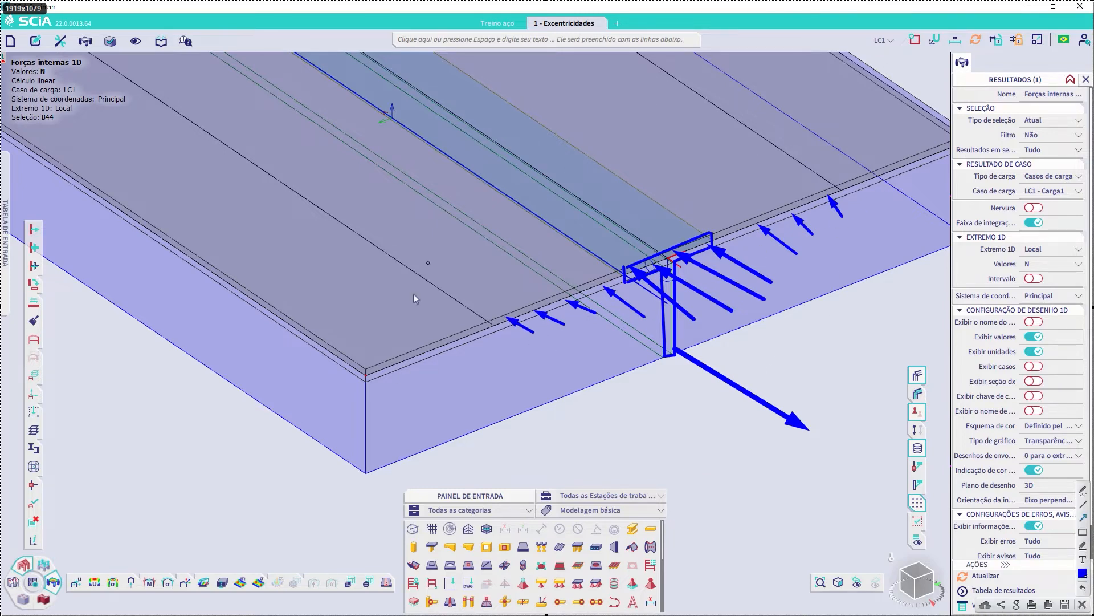
pyautogui.press('Escape')
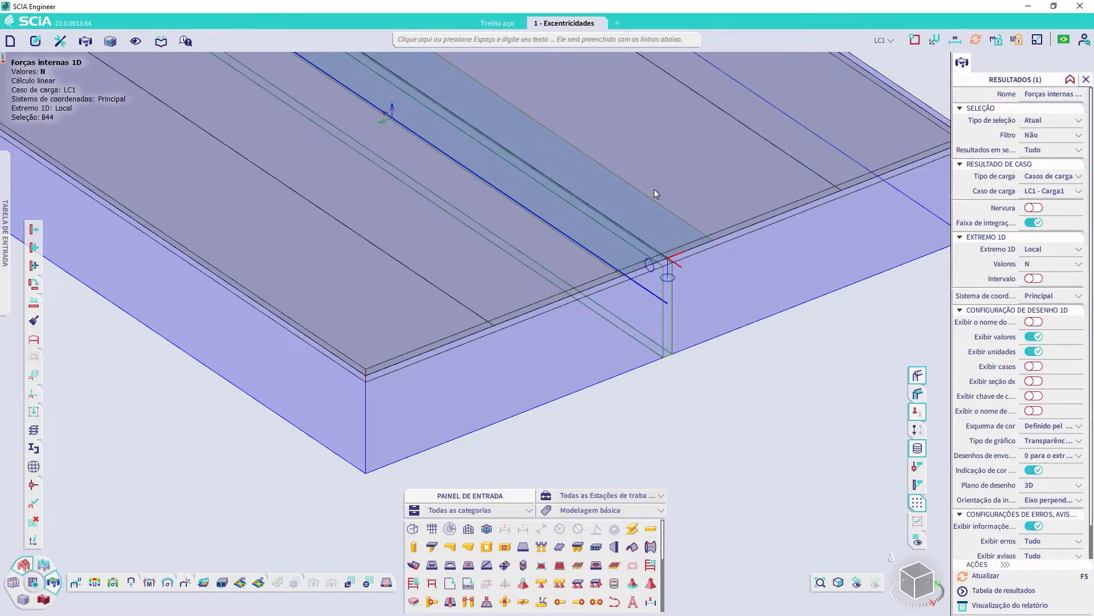
# Select rib B45 in the large slab and refresh its N diagram
pyautogui.scroll(-4, 425, 207)
pyautogui.keyDown('ctrl'); pyautogui.moveTo(424, 207); pyautogui.dragTo(453, 227, button='right'); pyautogui.keyUp('ctrl')
pyautogui.moveTo(372, 141); pyautogui.dragTo(574, 378, button='middle')
pyautogui.keyDown('ctrl'); pyautogui.moveTo(529, 322); pyautogui.dragTo(591, 317, button='right'); pyautogui.keyUp('ctrl')
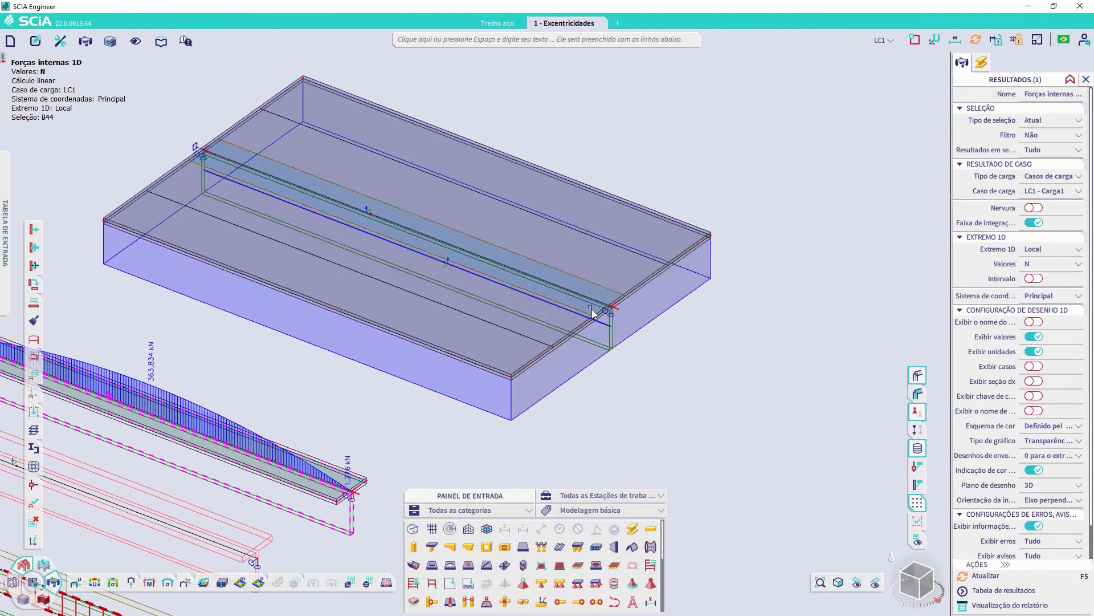
pyautogui.click(578, 295)
pyautogui.scroll(3, 592, 296)
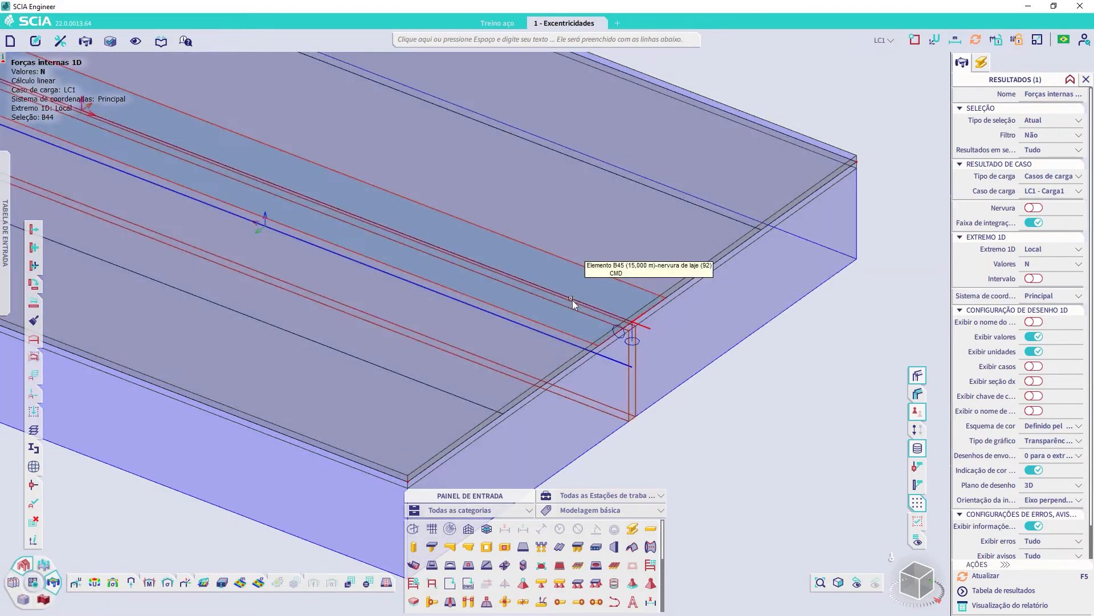
pyautogui.scroll(-2, 580, 299)
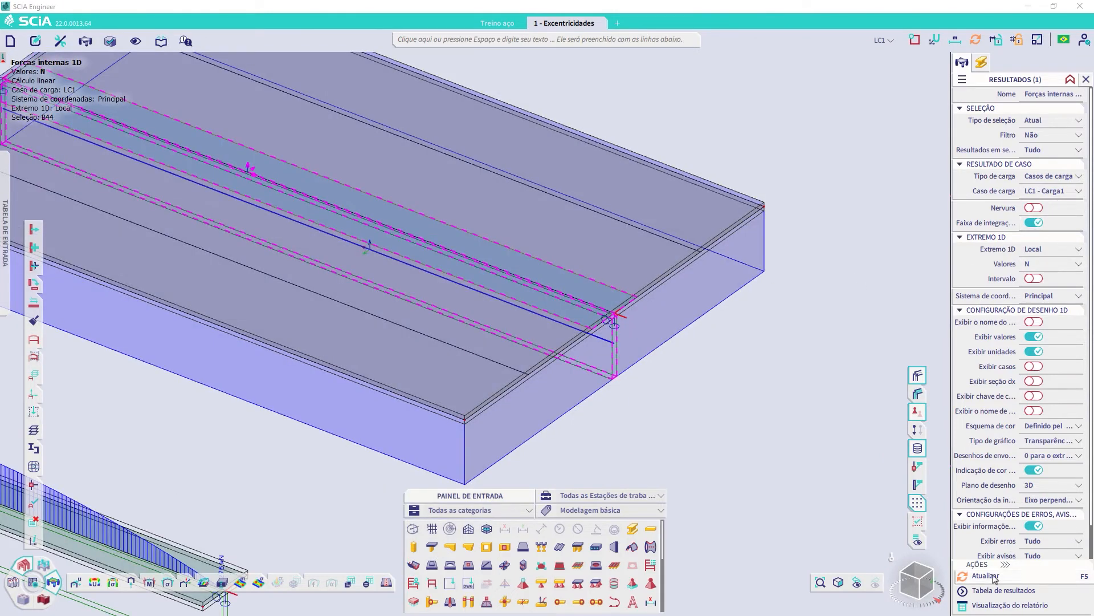
pyautogui.click(625, 282)
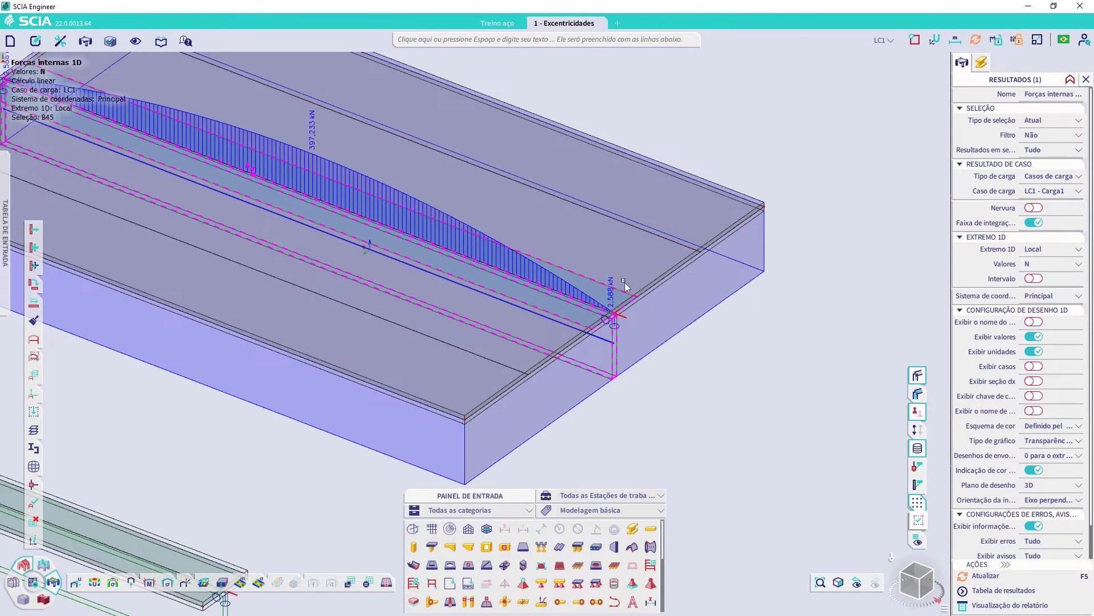
pyautogui.scroll(-3, 384, 246)
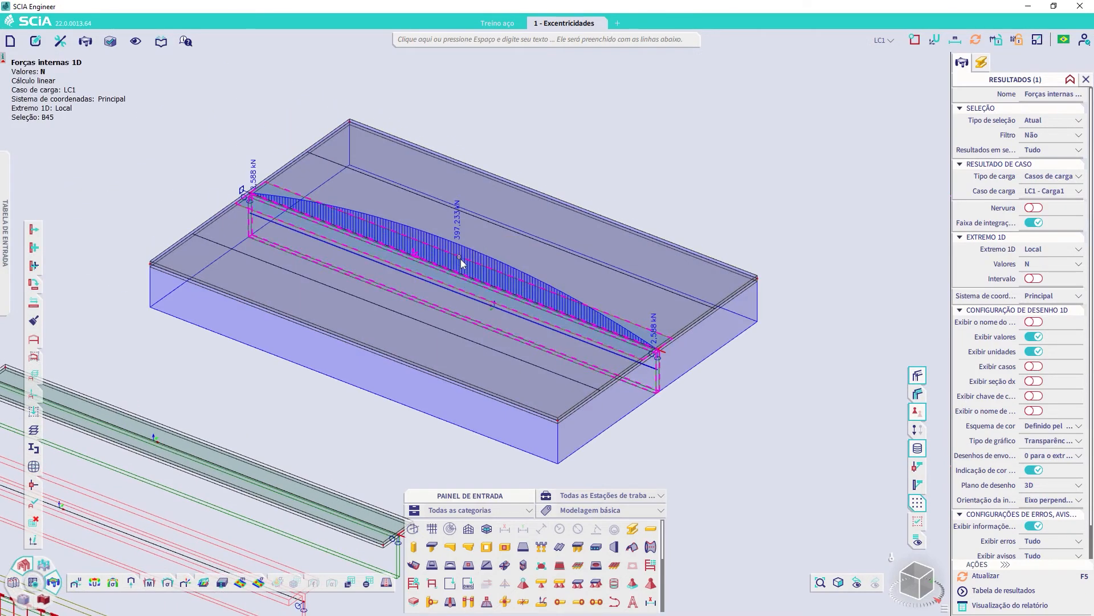
# Turn on the Nervura option for rib B45 and refresh the N diagram
pyautogui.scroll(5, 460, 251)
pyautogui.scroll(-5, 464, 205)
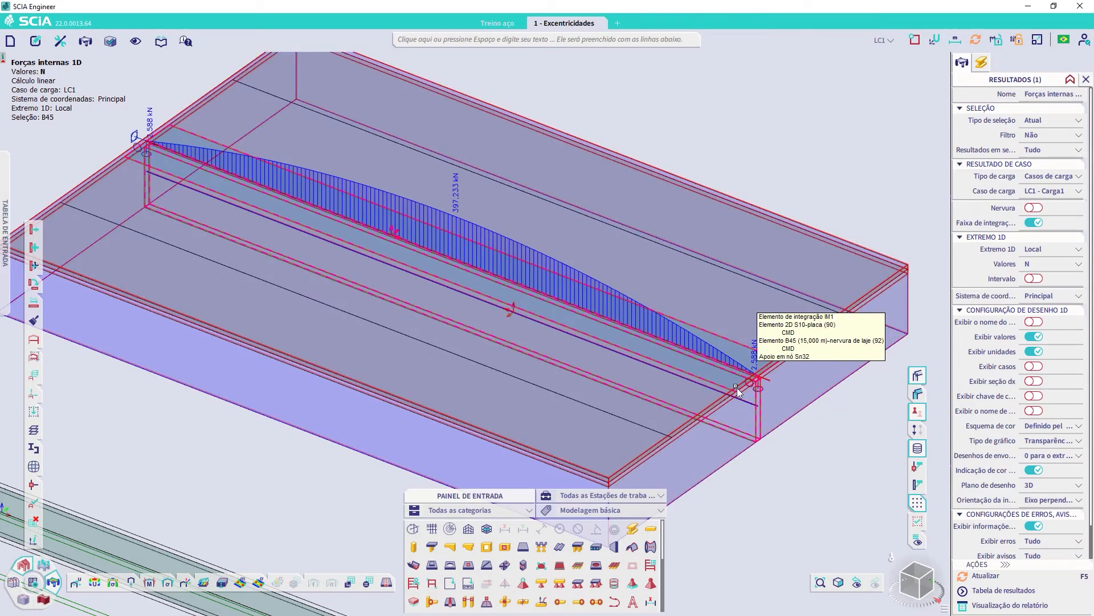
pyautogui.click(1033, 207)
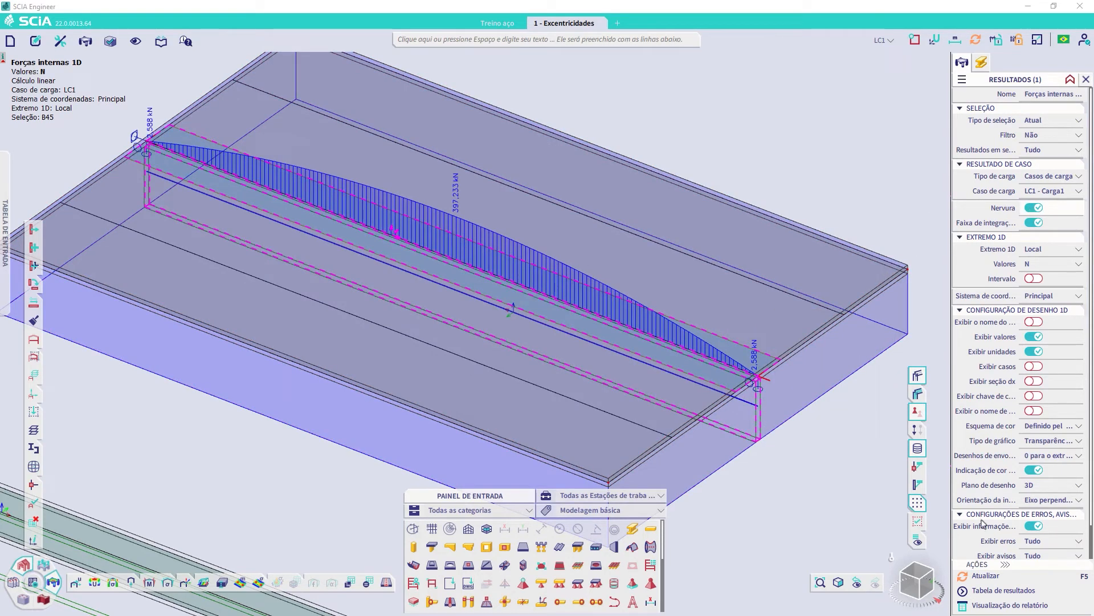
pyautogui.click(986, 576)
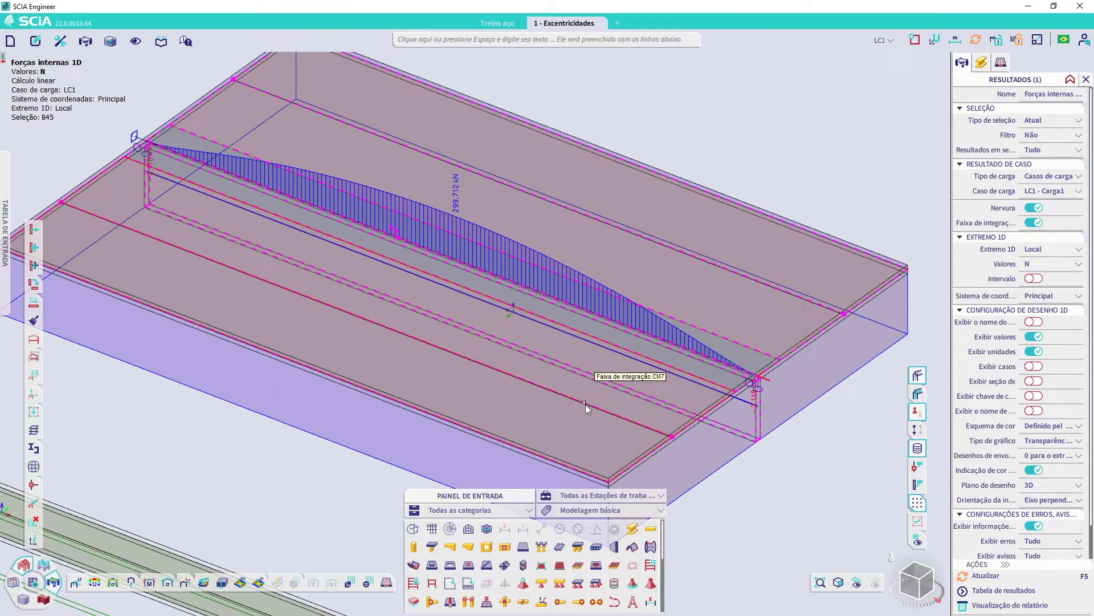
# Refresh the N diagram for rib B45 together with integration strips CM7 and CM8, and examine the whole slab
pyautogui.moveTo(381, 584)
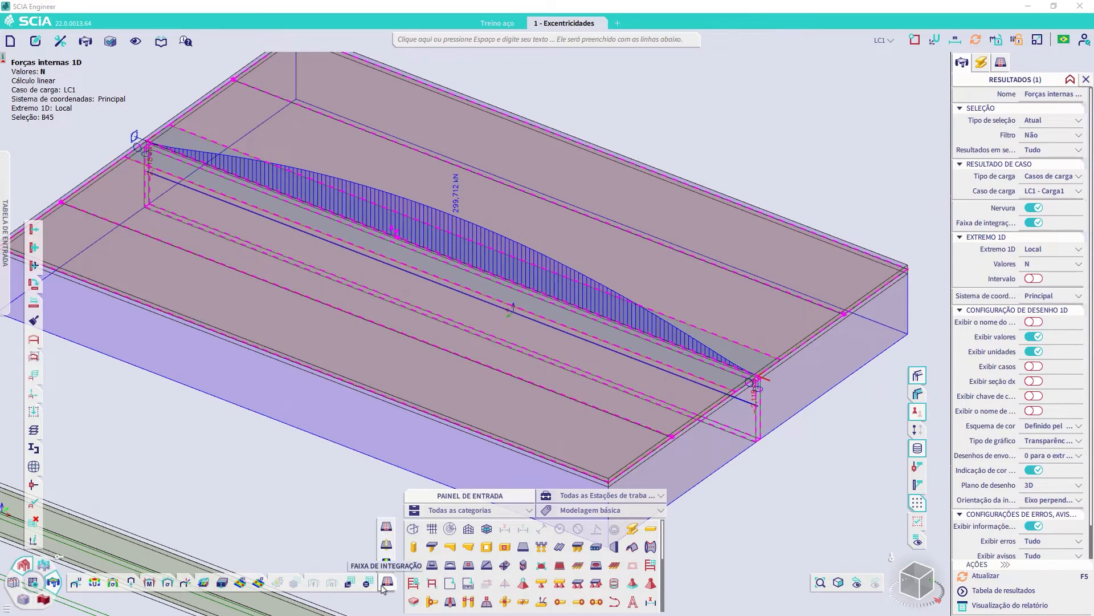
pyautogui.click(387, 528)
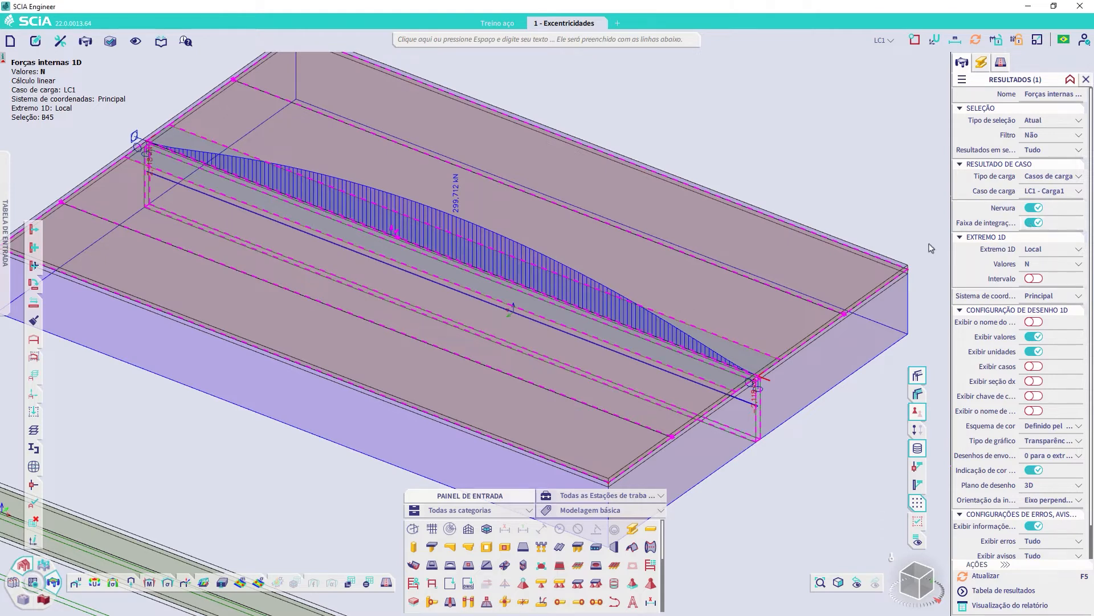
pyautogui.click(975, 577)
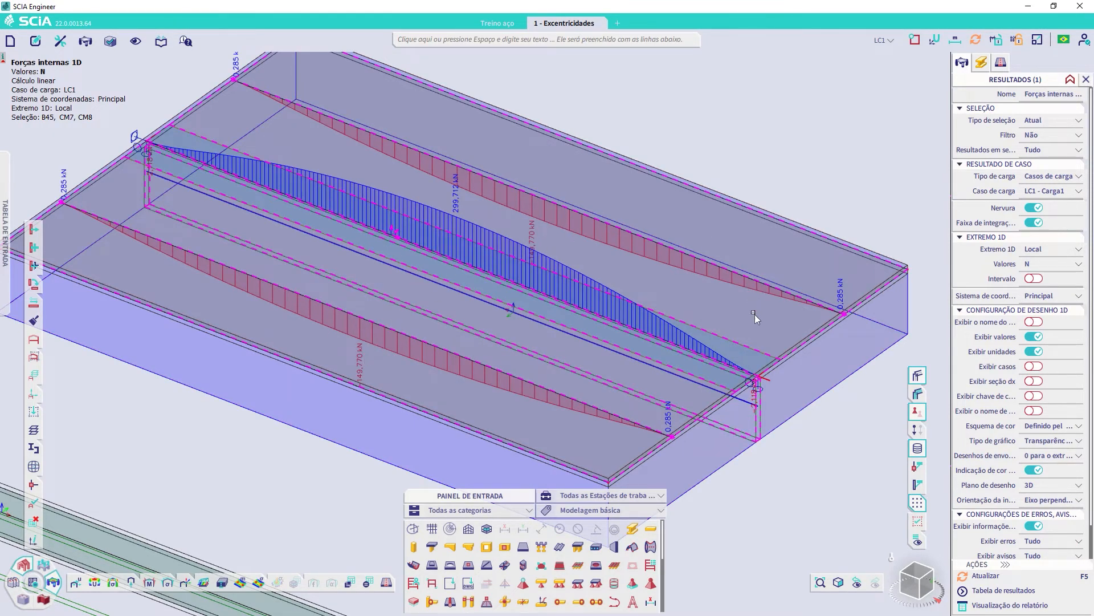
pyautogui.scroll(-3, 721, 416)
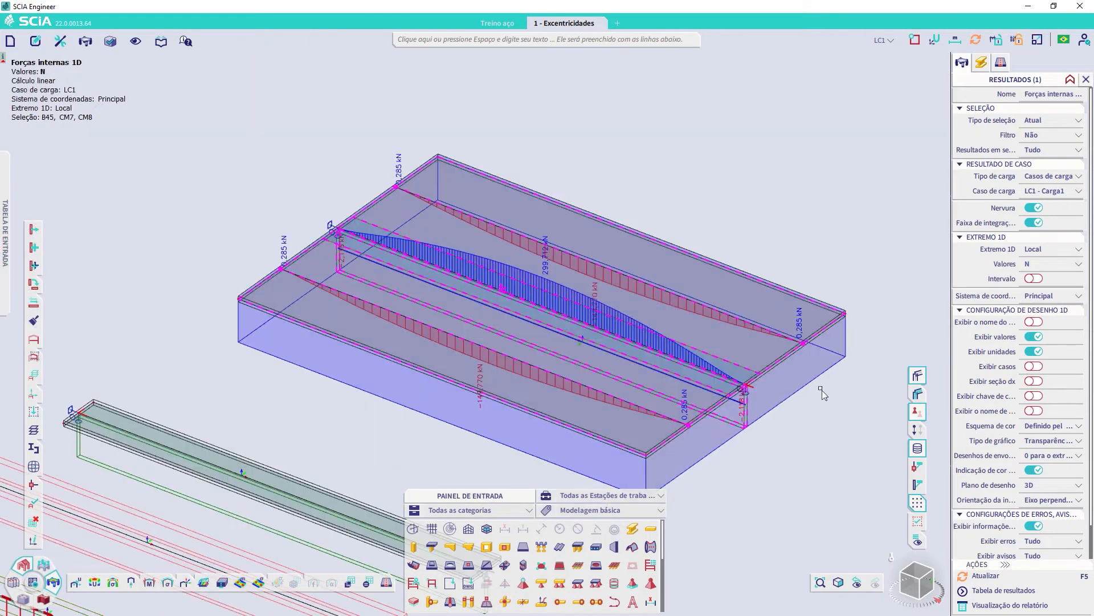
pyautogui.moveTo(604, 365); pyautogui.dragTo(428, 342, button='middle')
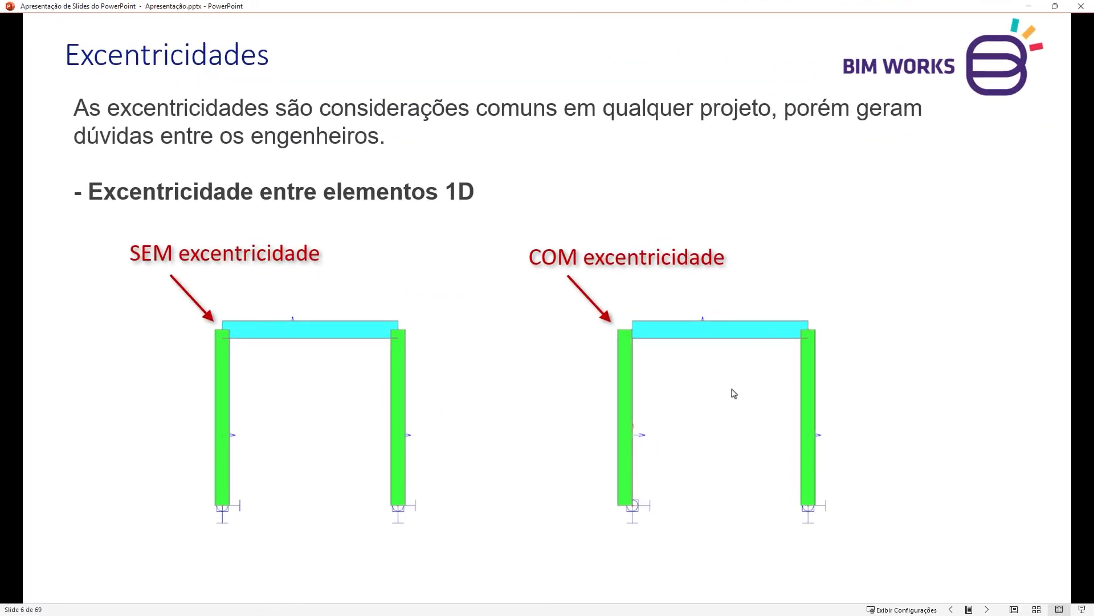
pyautogui.press('Right')
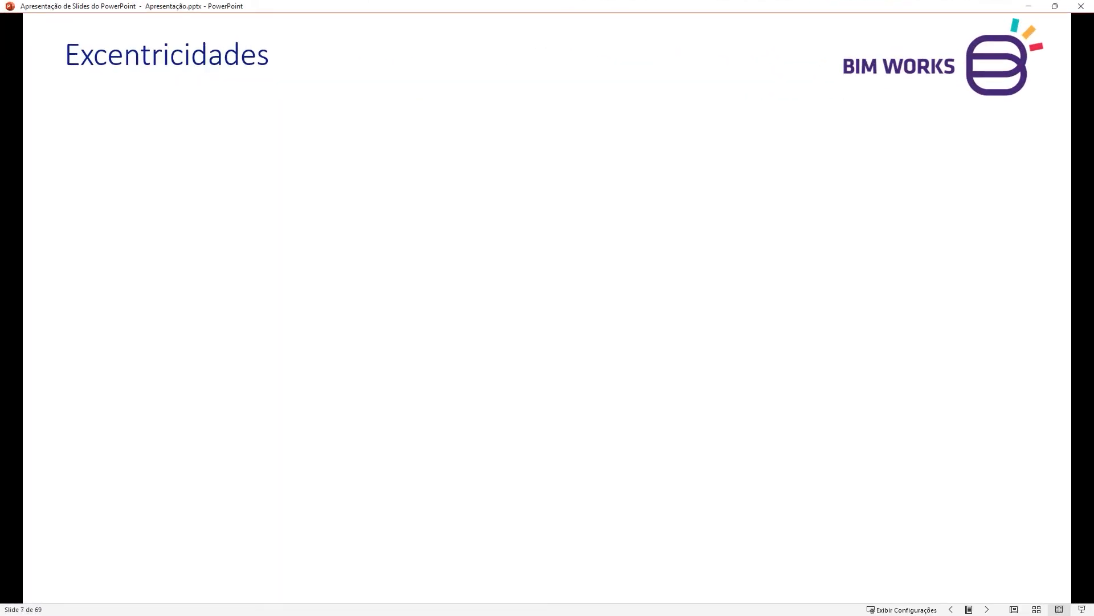
pyautogui.press('Right')
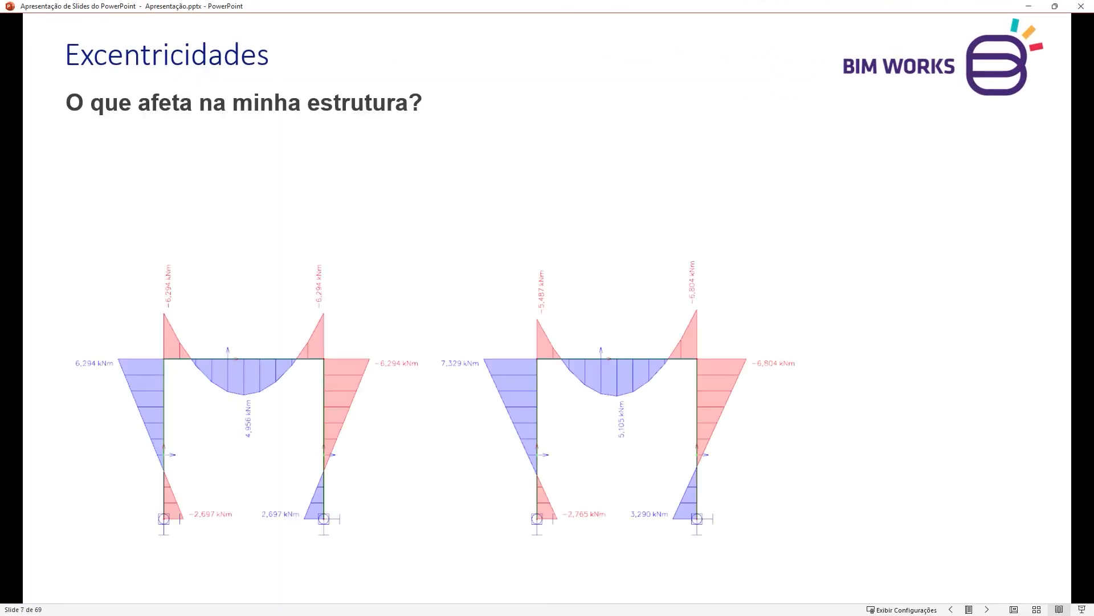
pyautogui.press('Right')
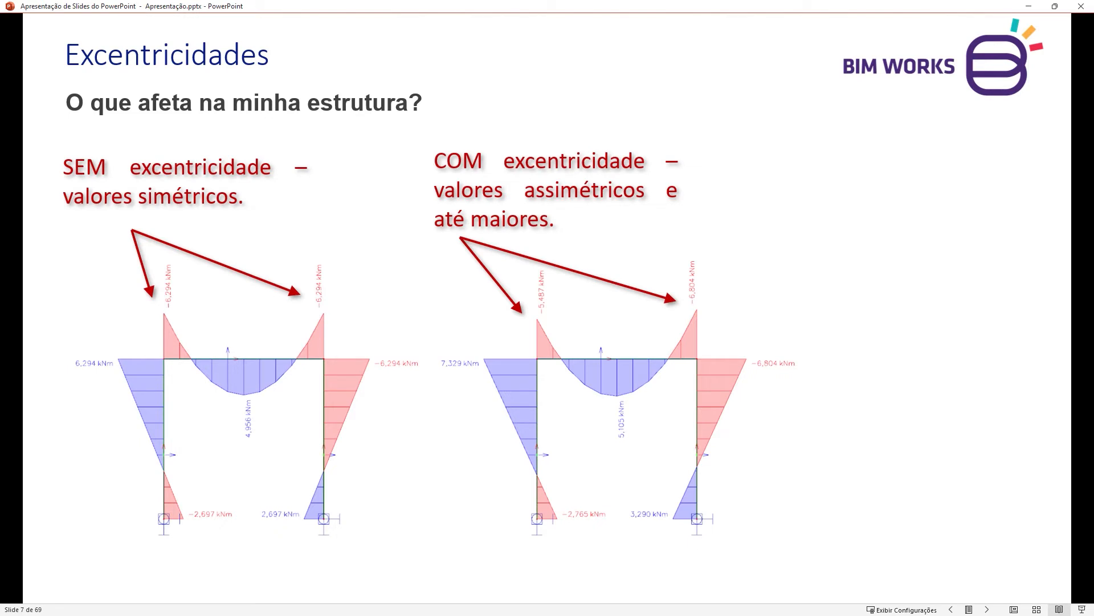
pyautogui.press('Right')
pyautogui.press('Right')
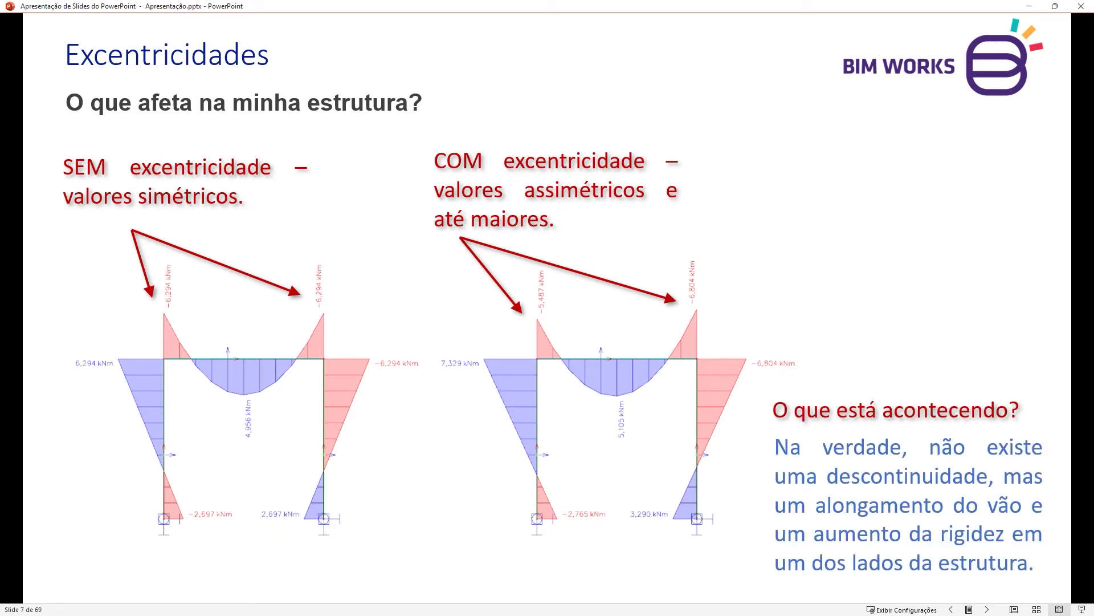
pyautogui.press('Right')
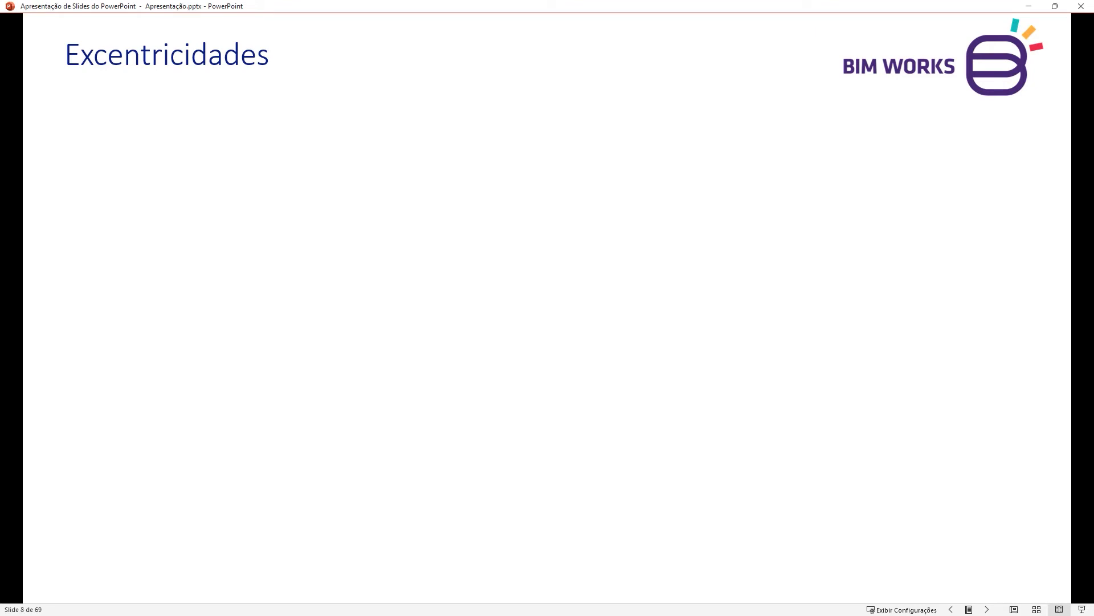
pyautogui.press('Right')
pyautogui.press('Right')
pyautogui.press('Right')
pyautogui.press('Right')
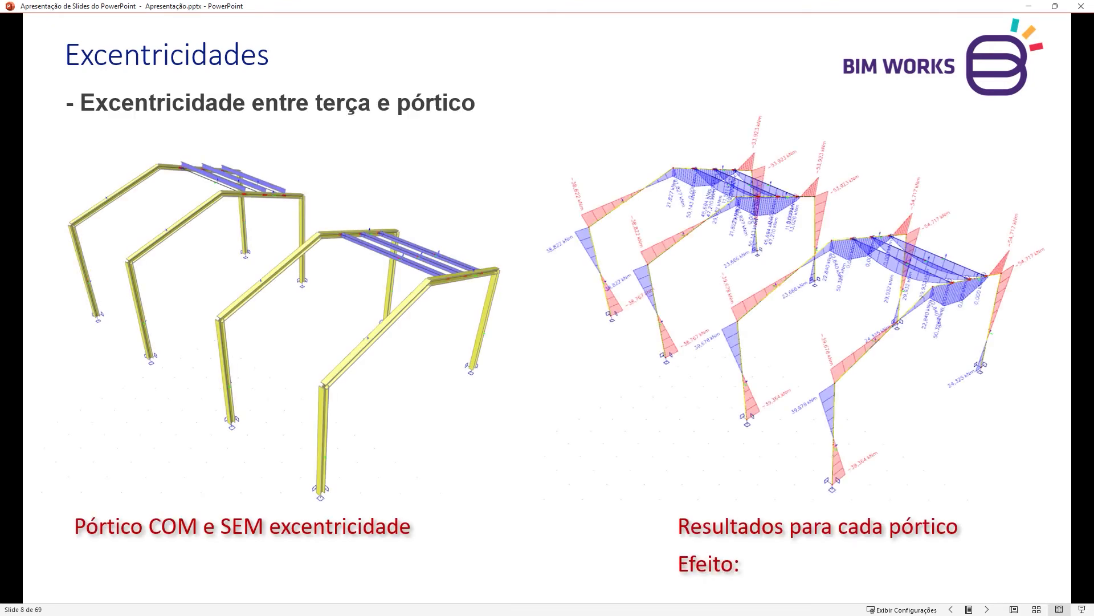
pyautogui.press('Right')
pyautogui.press('Right')
pyautogui.press('Right')
pyautogui.press('Right')
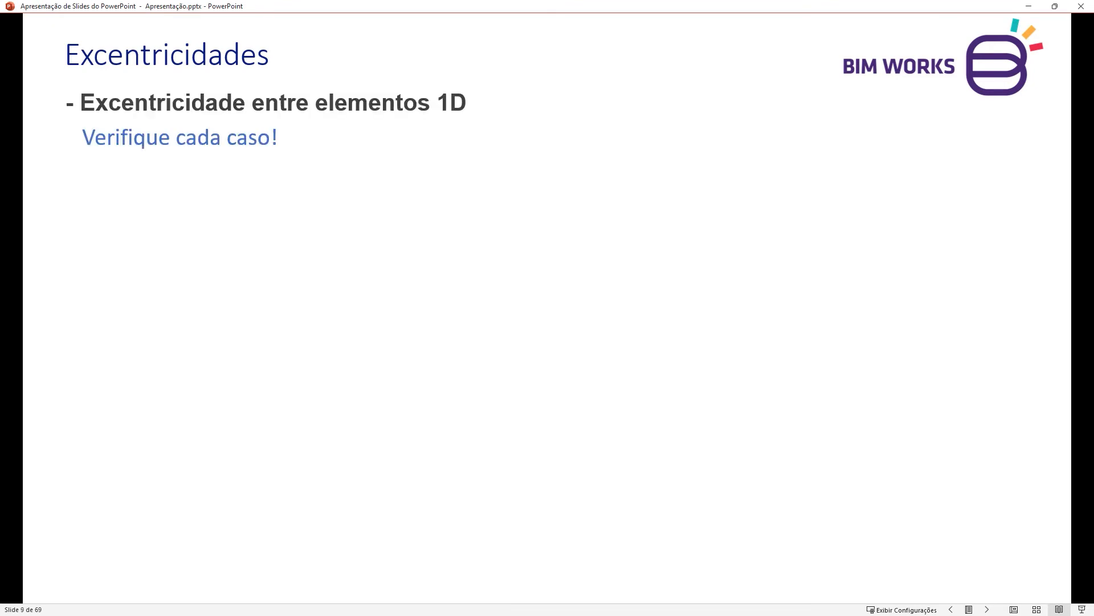
pyautogui.press('Right')
pyautogui.press('Right')
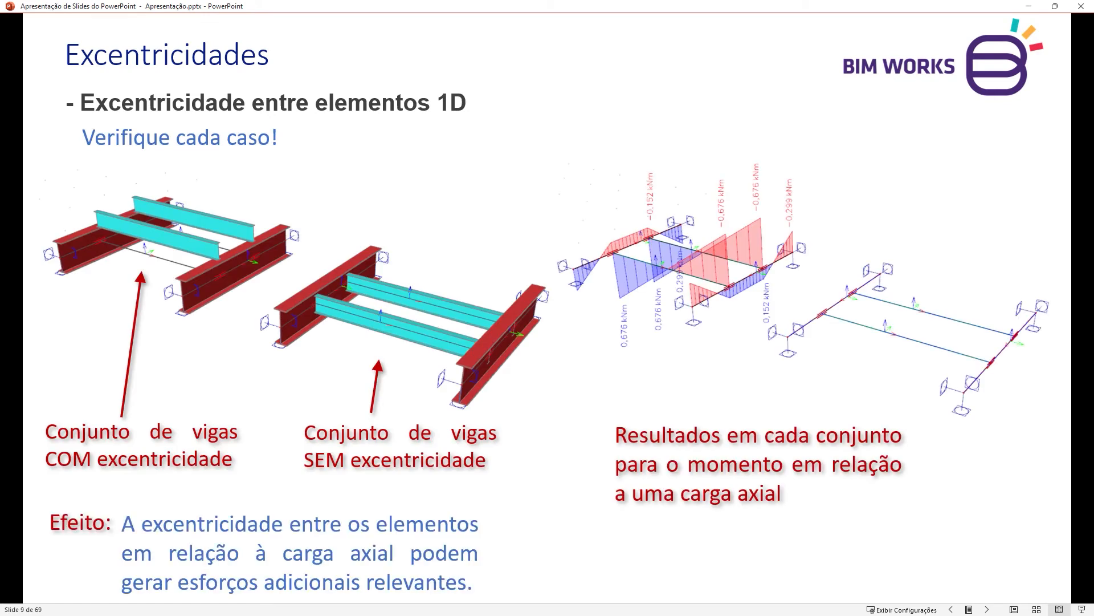
pyautogui.press('Right')
pyautogui.press('Right')
pyautogui.press('Right')
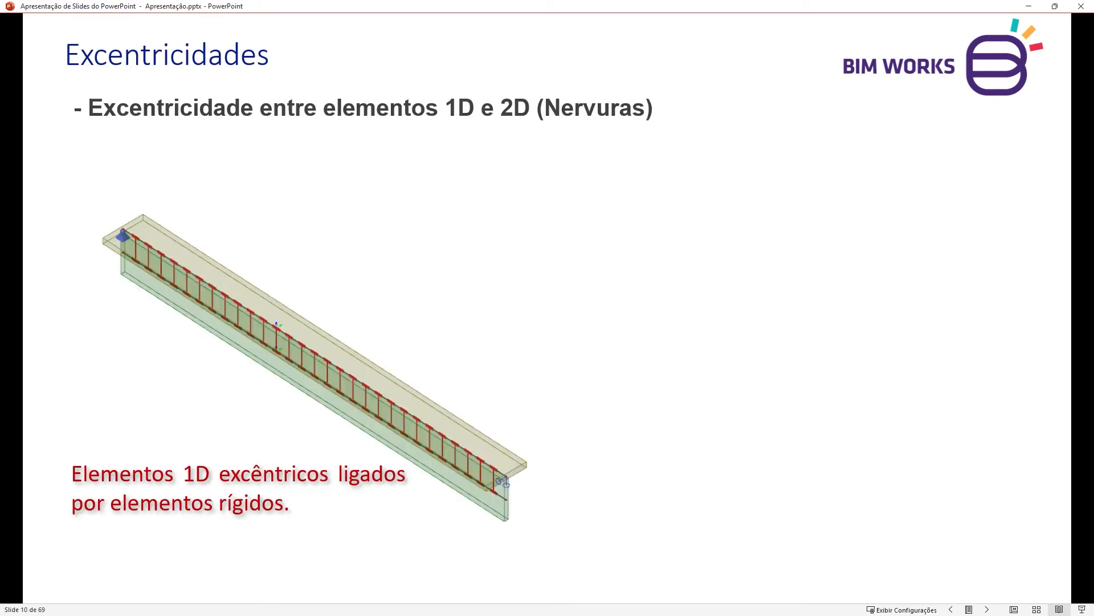
pyautogui.press('Right')
pyautogui.press('Right')
pyautogui.press('Right')
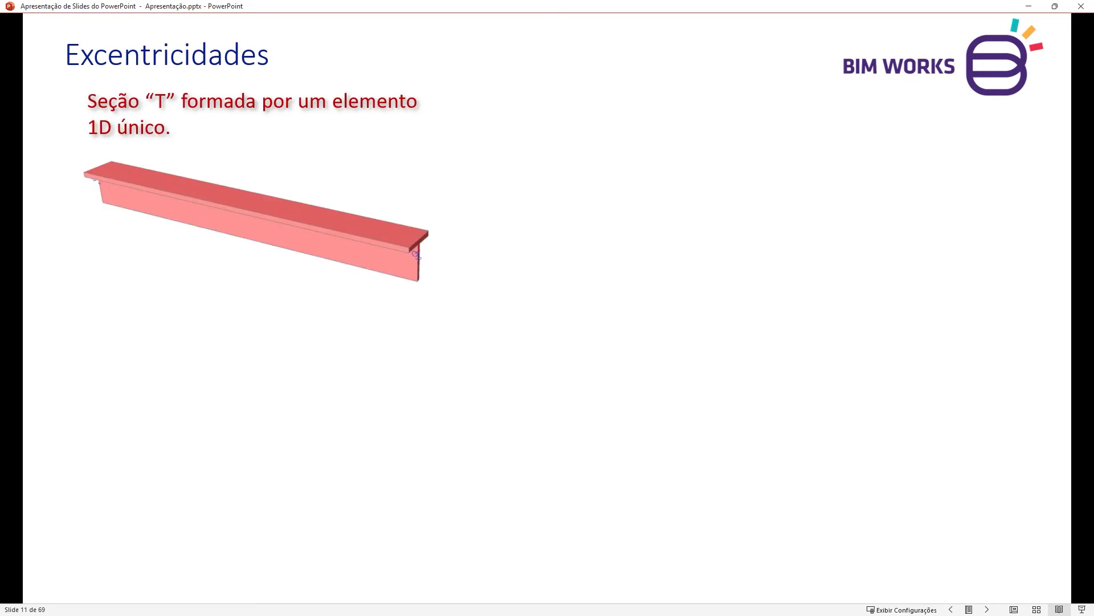
pyautogui.press('Right')
pyautogui.press('Right')
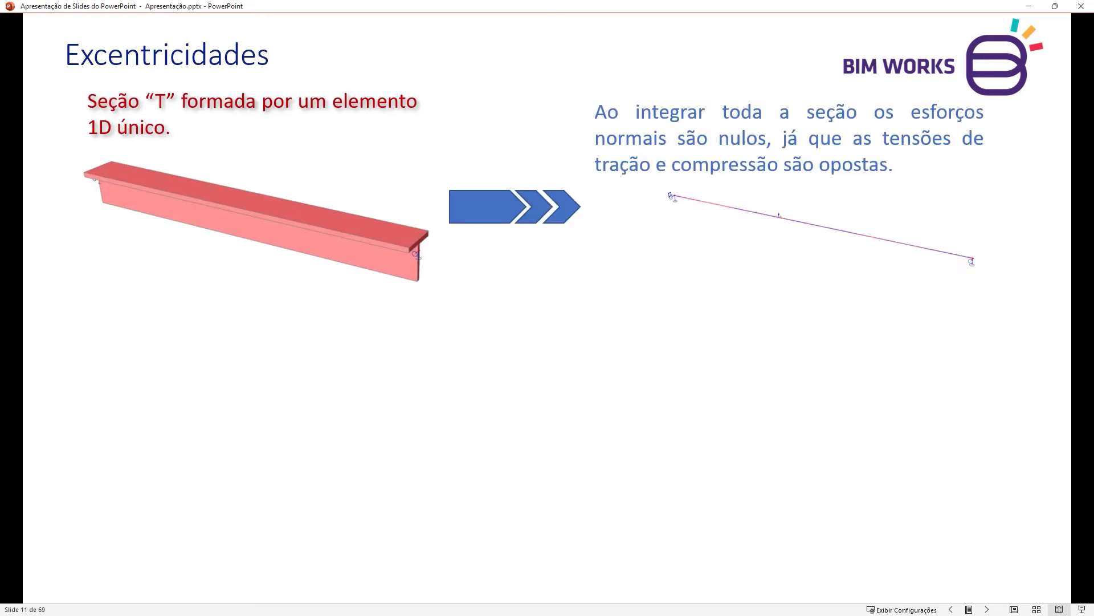